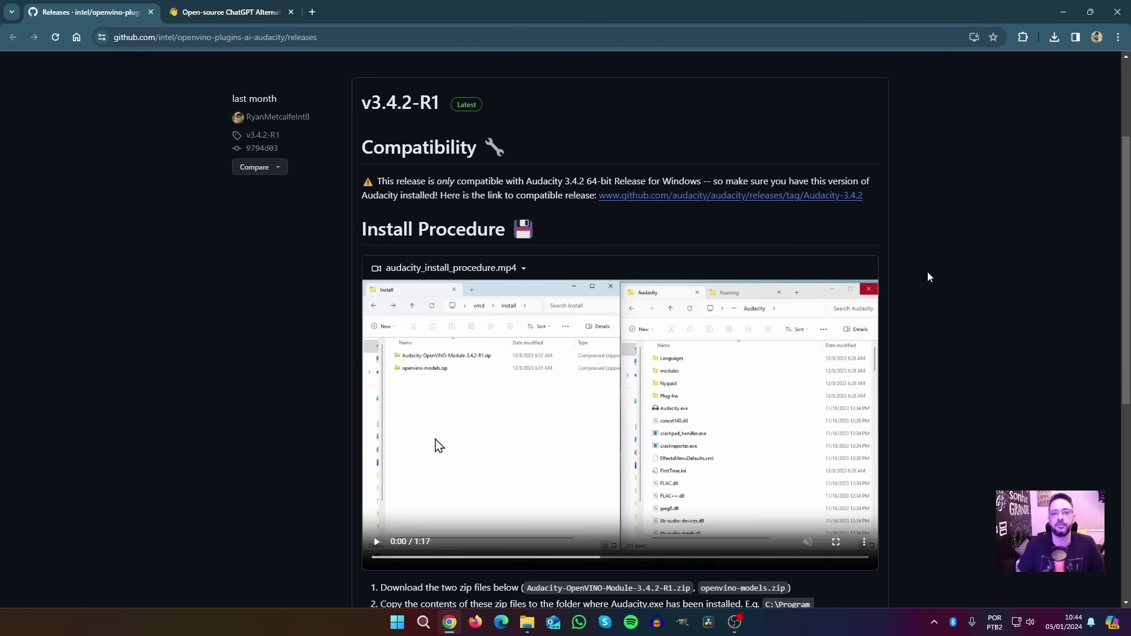
# - Review the install procedure and the downloadable assets of the v3.4.2-R1 OpenVINO plugin release
pyautogui.scroll(-2, 977, 224)
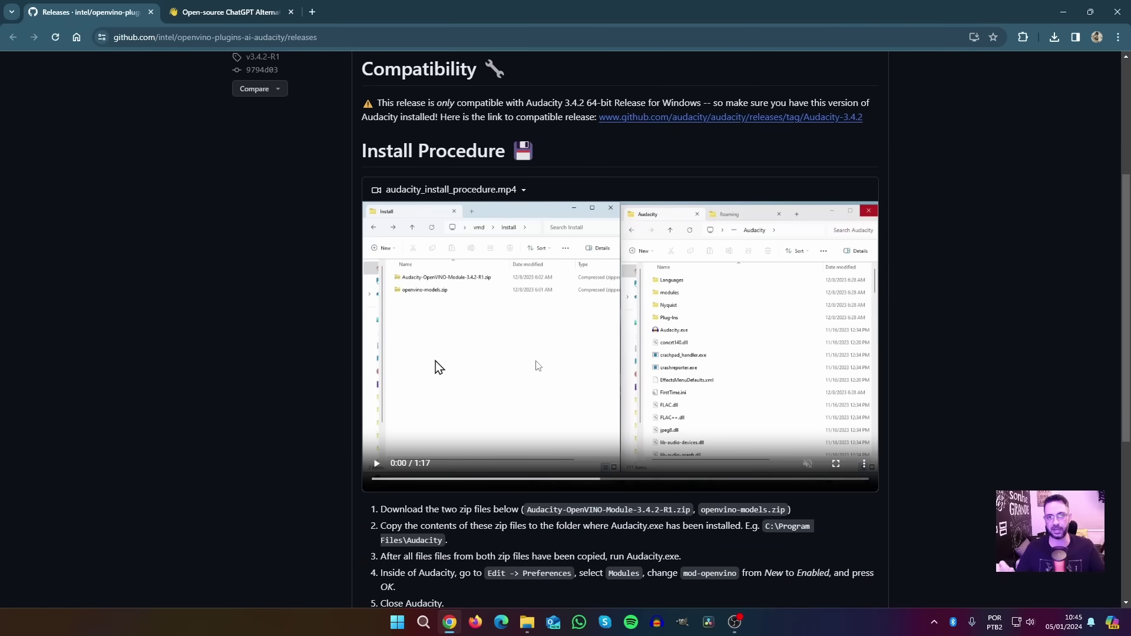
pyautogui.scroll(-3, 436, 362)
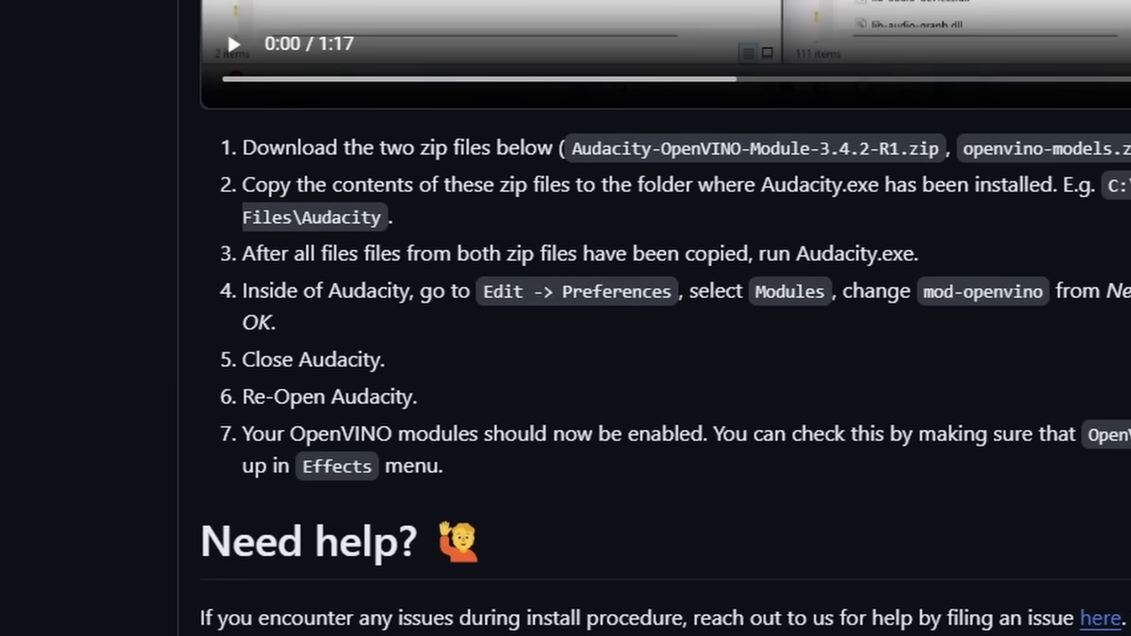
pyautogui.scroll(-4, 553, 465)
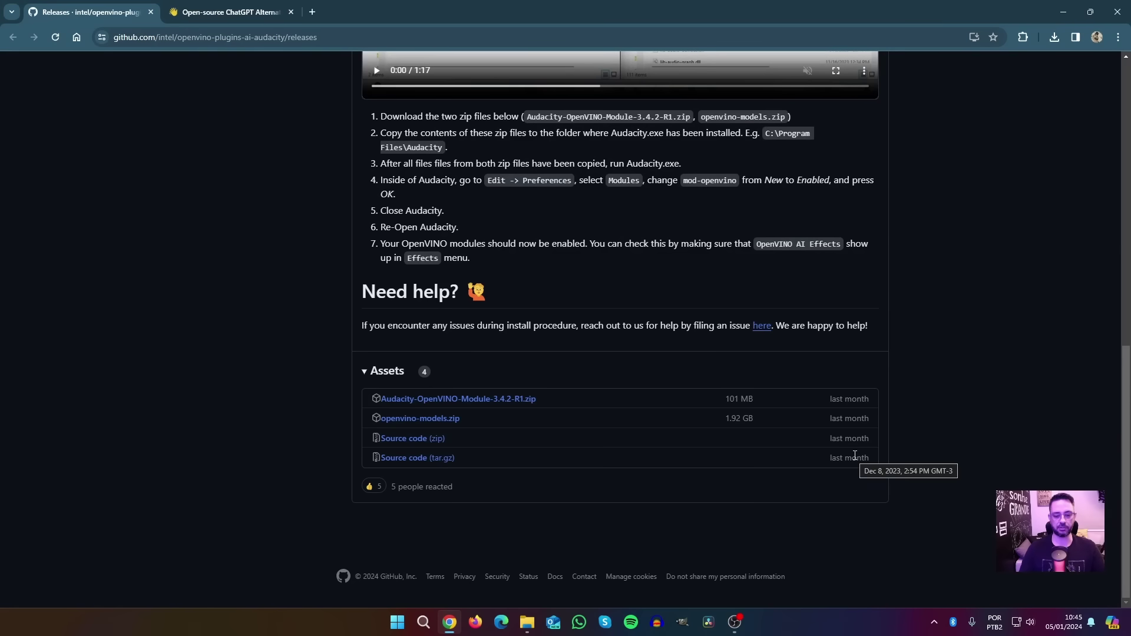
# - Switch to the paired File Explorer windows and open the Audacity folder inside Arquivos de Programas on Disco Local (C:)
pyautogui.moveTo(526, 622)
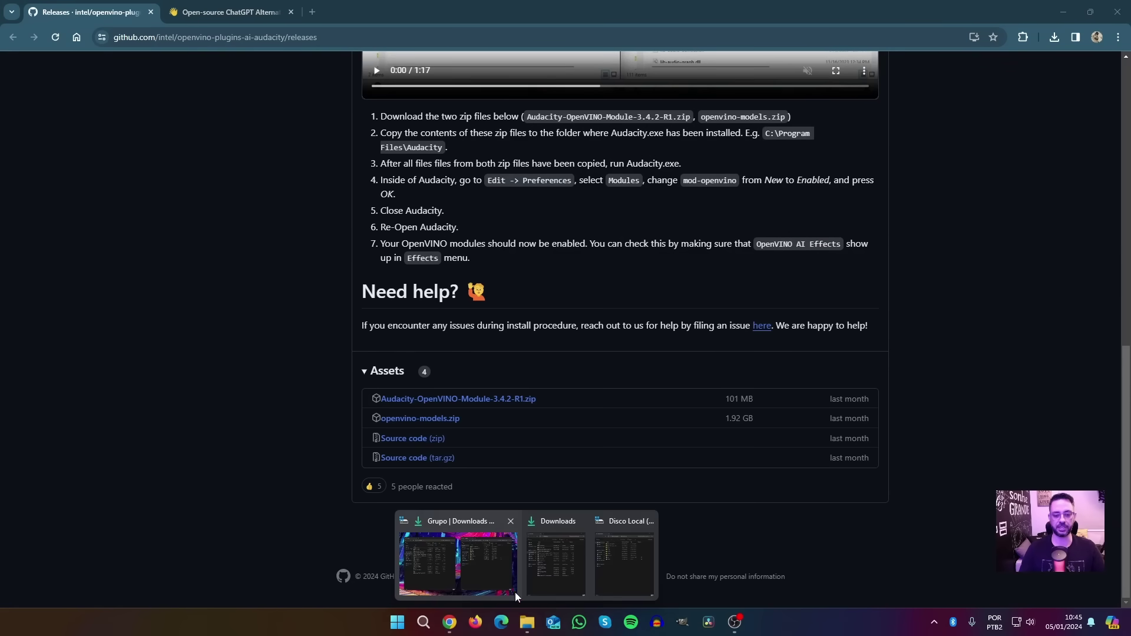
pyautogui.click(448, 574)
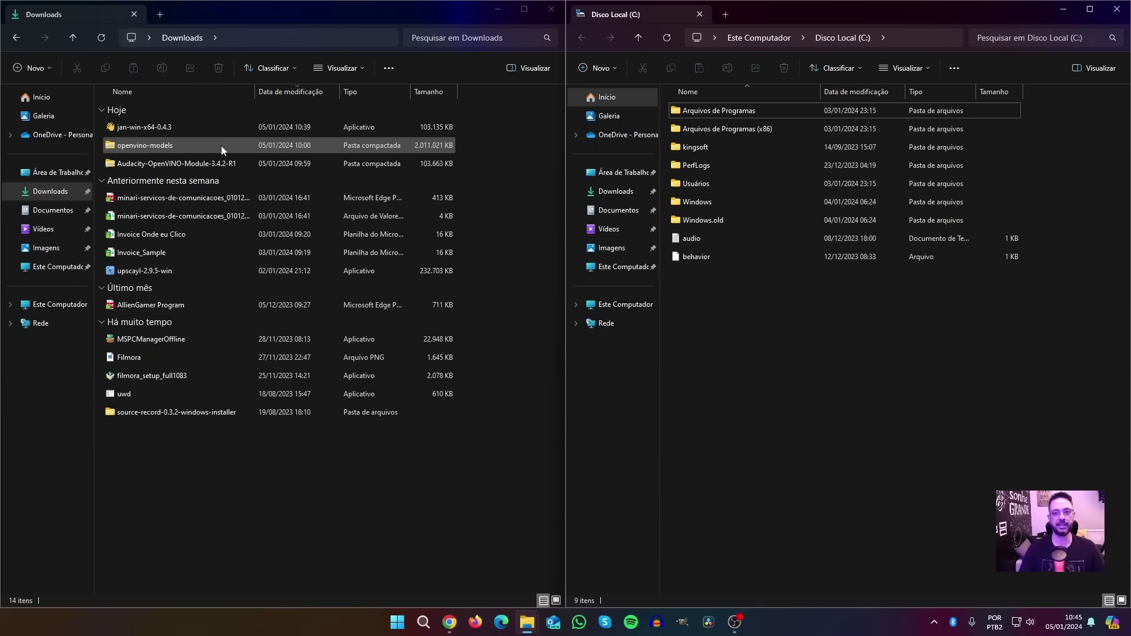
pyautogui.doubleClick(738, 112)
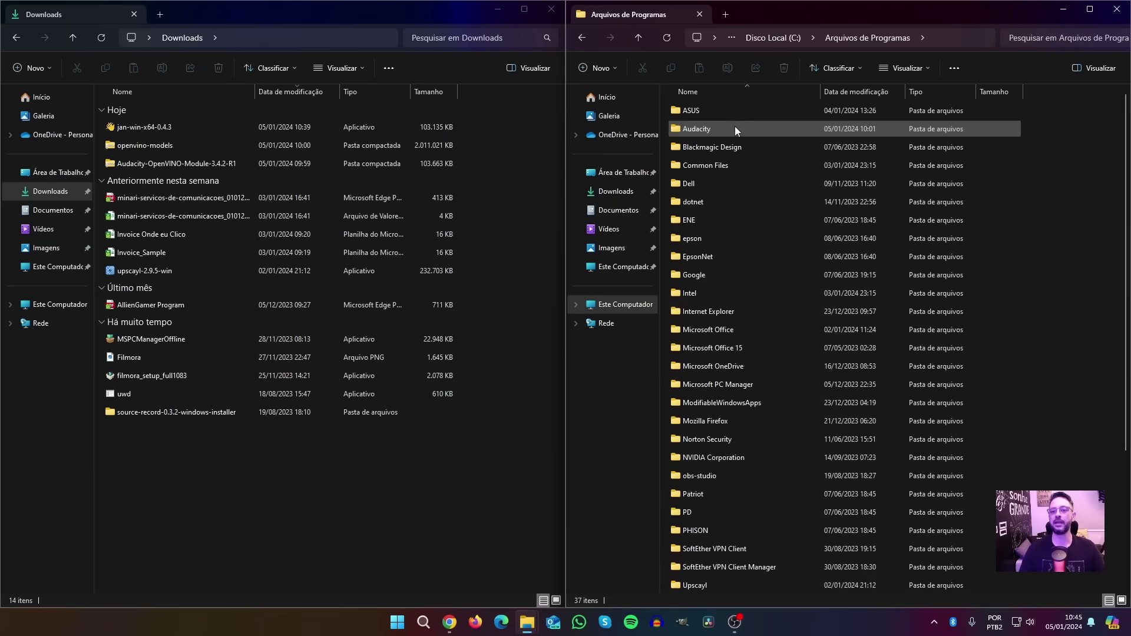
pyautogui.doubleClick(703, 130)
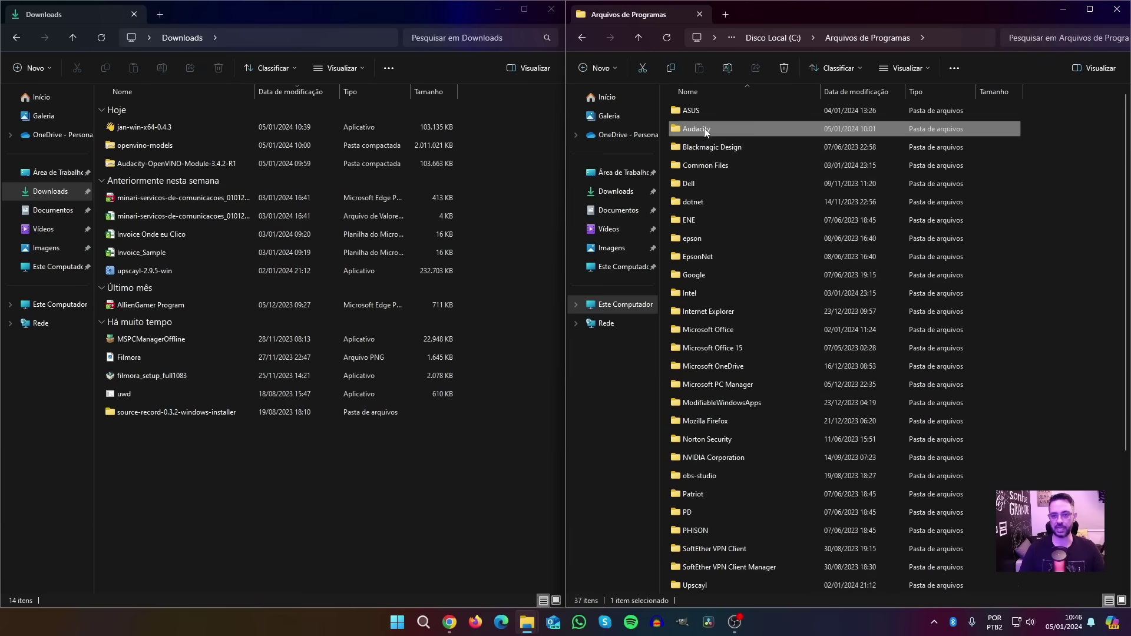
# - Inspect the contents of the downloaded Audacity-OpenVINO-Module-3.4.2-R1 and openvino-models archives
pyautogui.click(177, 164)
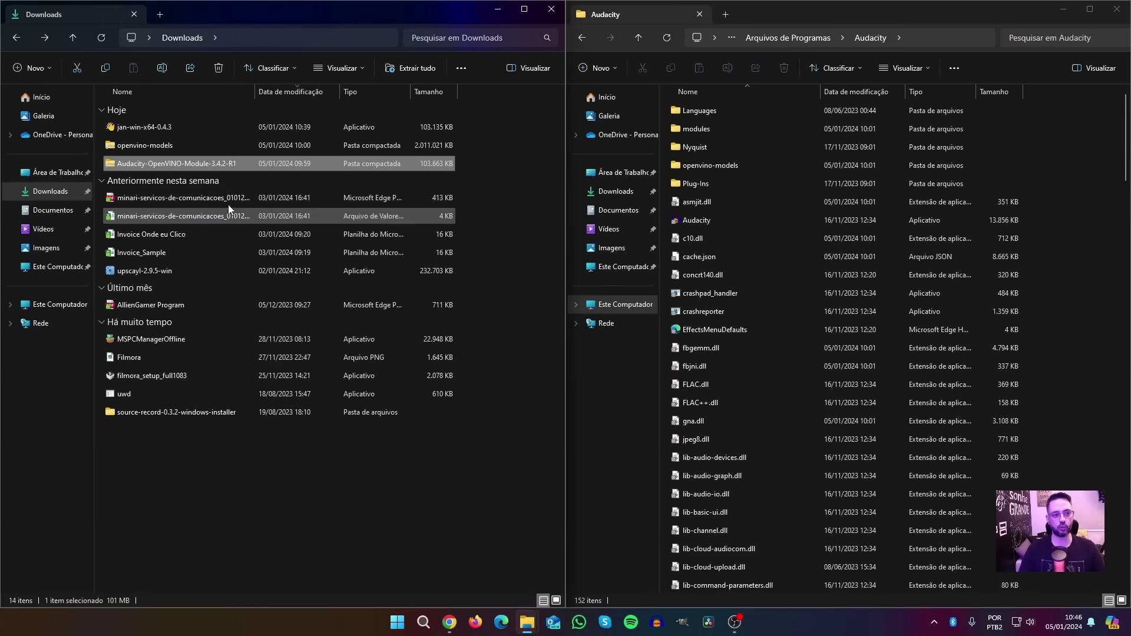
pyautogui.doubleClick(172, 163)
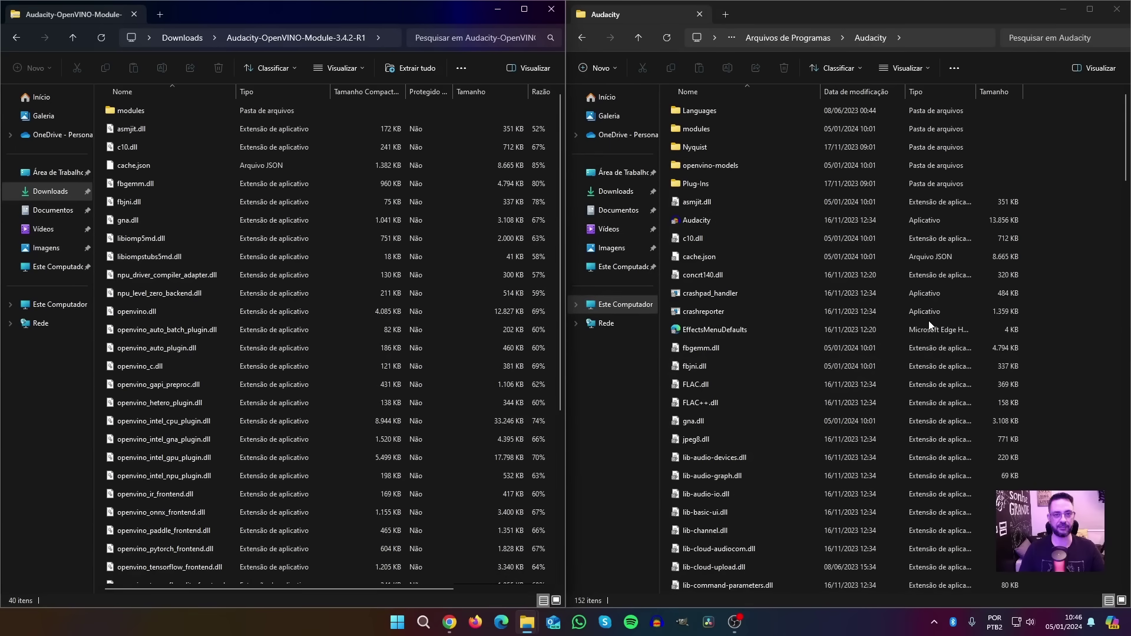
pyautogui.click(17, 37)
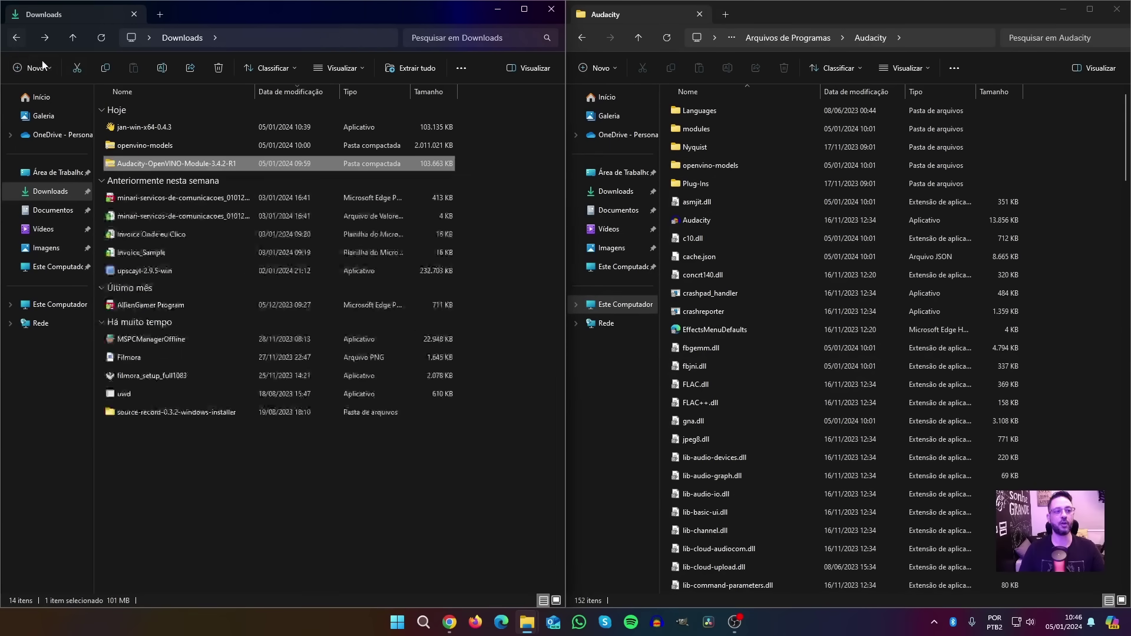
pyautogui.doubleClick(161, 145)
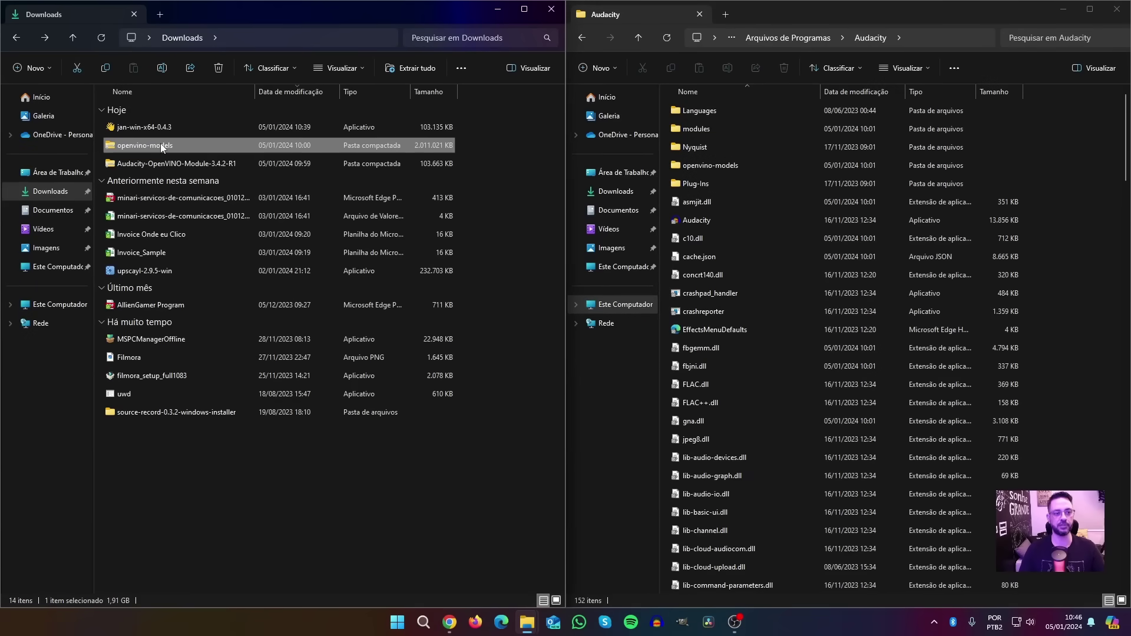
pyautogui.click(163, 115)
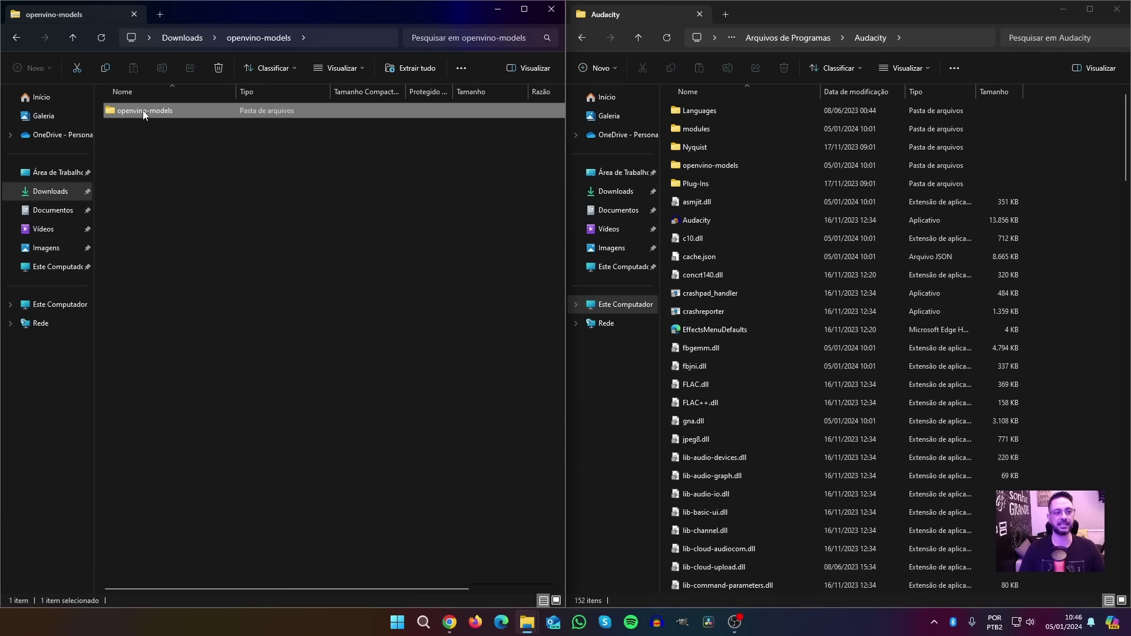
pyautogui.moveTo(143, 114); pyautogui.dragTo(216, 223)
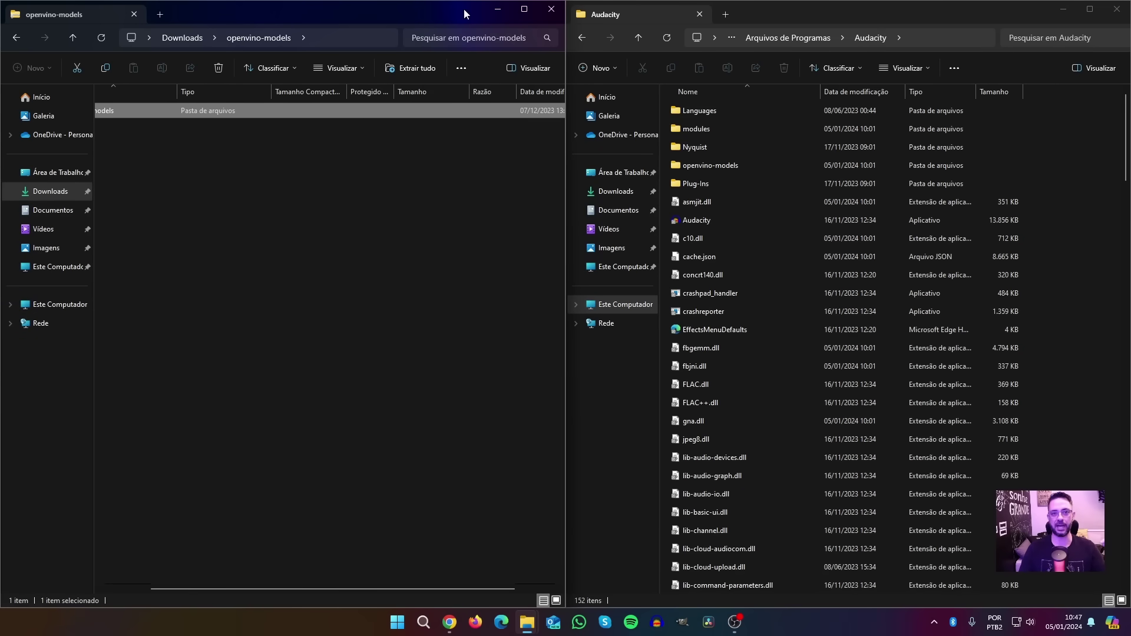
# - Switch to Audacity and set the mod-openvino module to Ativado in the module preferences
pyautogui.click(498, 12)
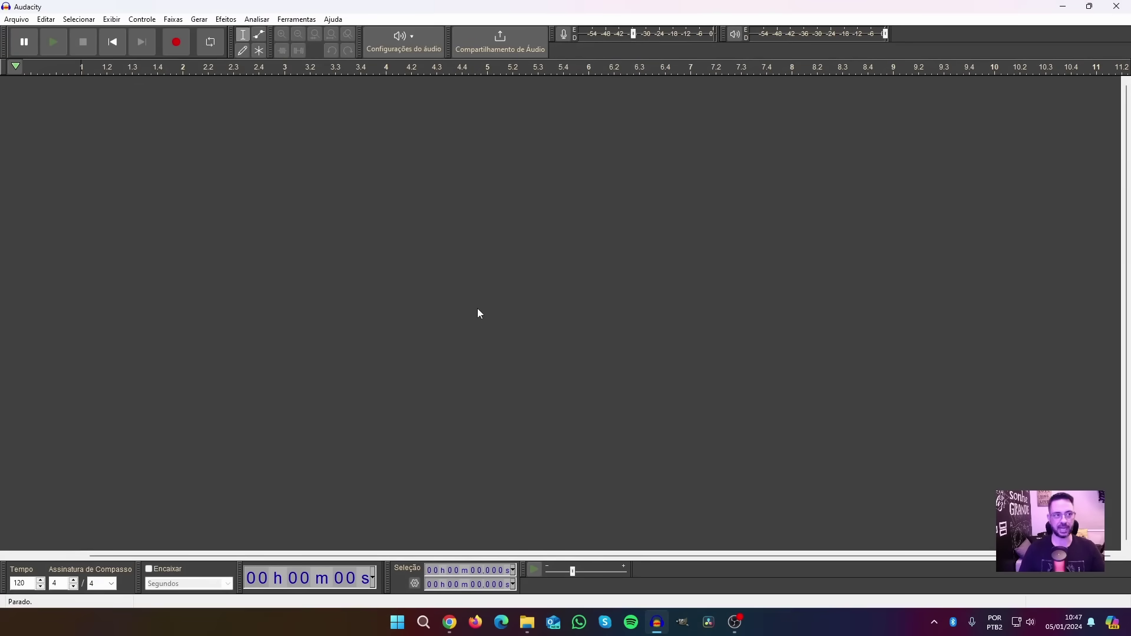
pyautogui.click(46, 20)
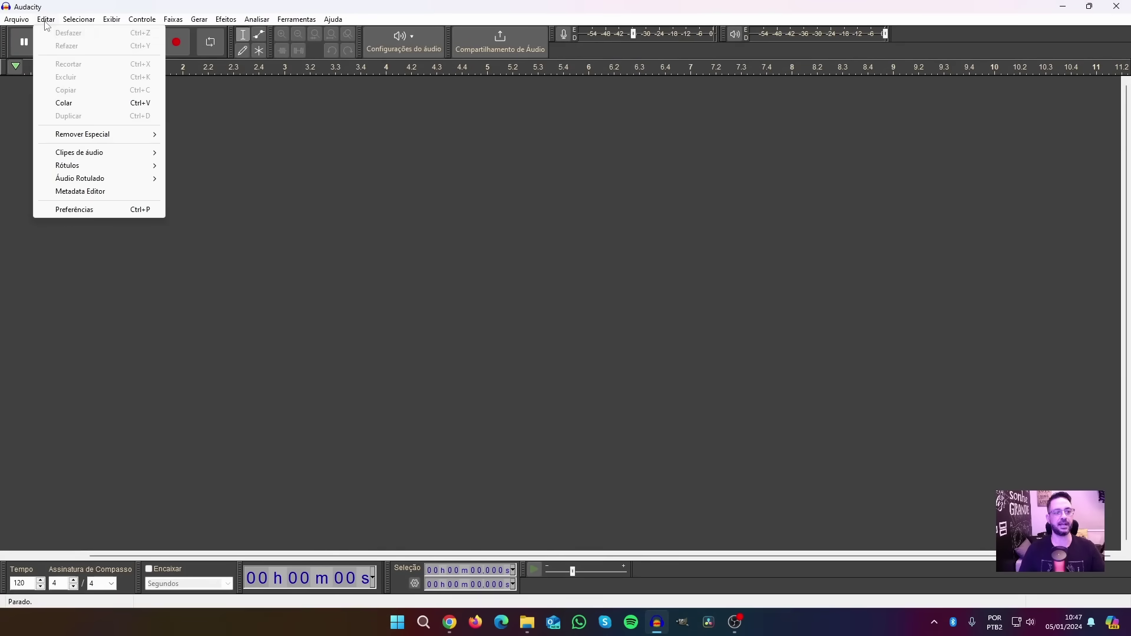
pyautogui.click(93, 211)
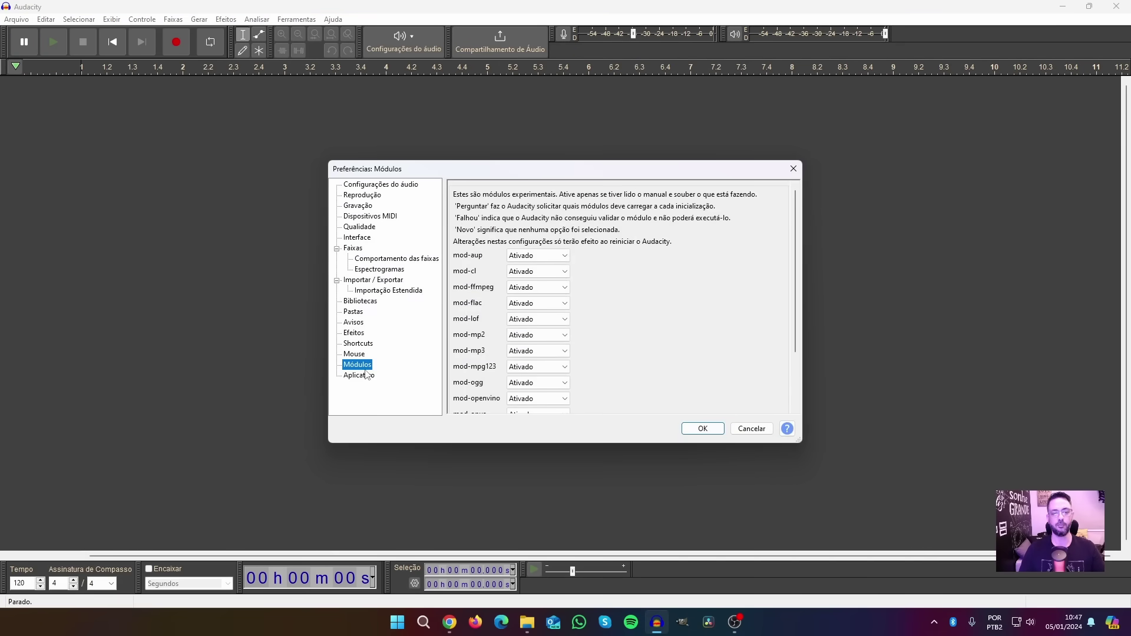
pyautogui.scroll(-2, 683, 331)
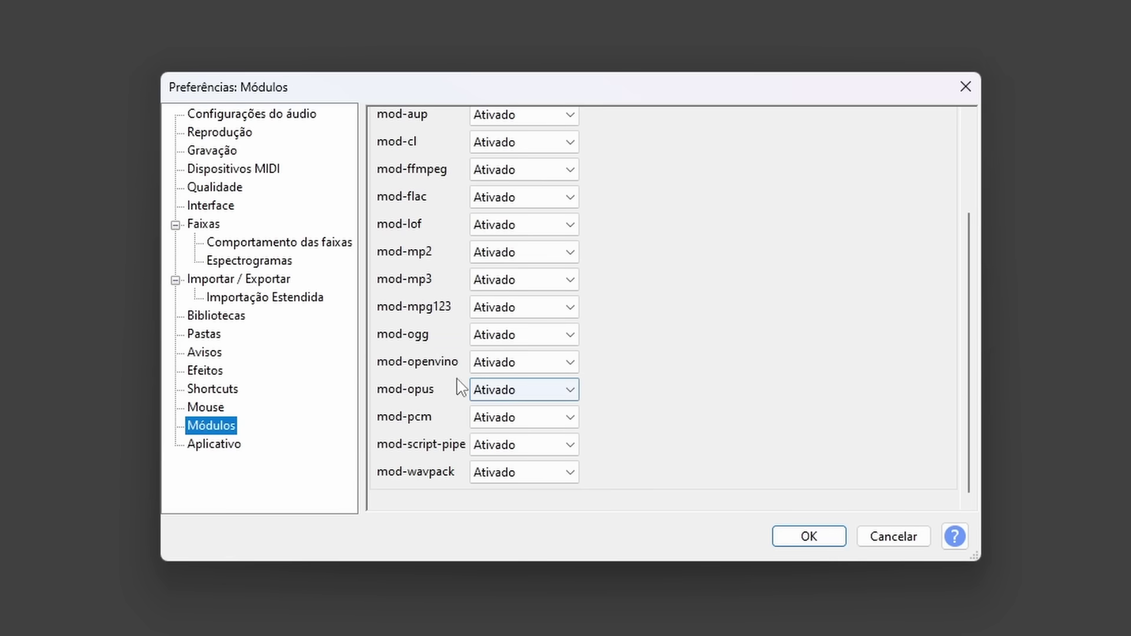
pyautogui.click(570, 363)
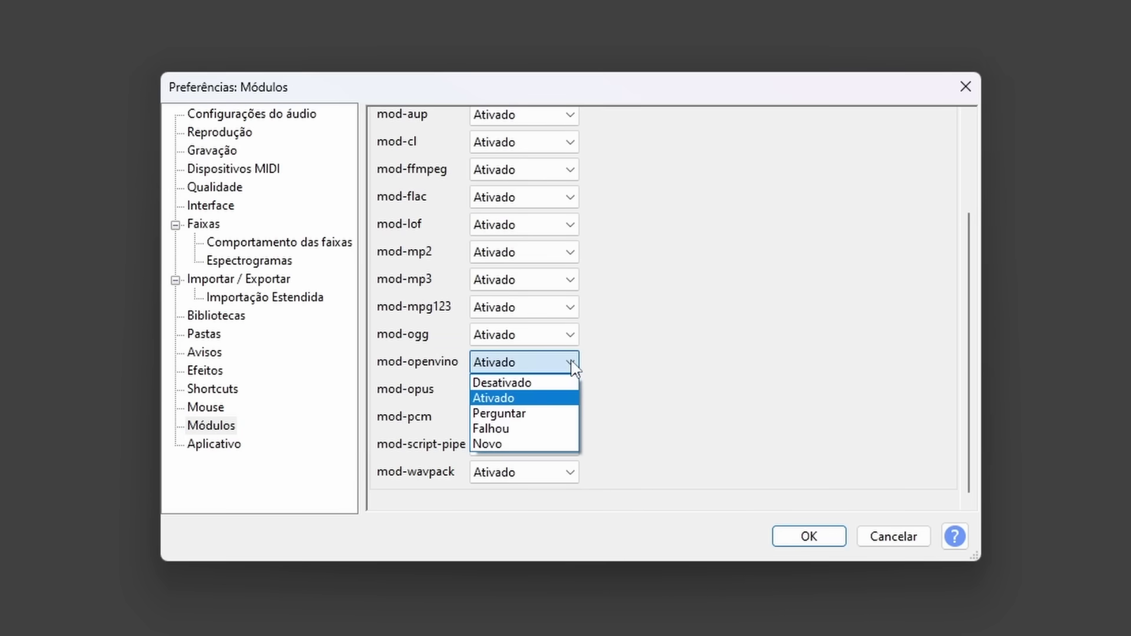
pyautogui.click(540, 400)
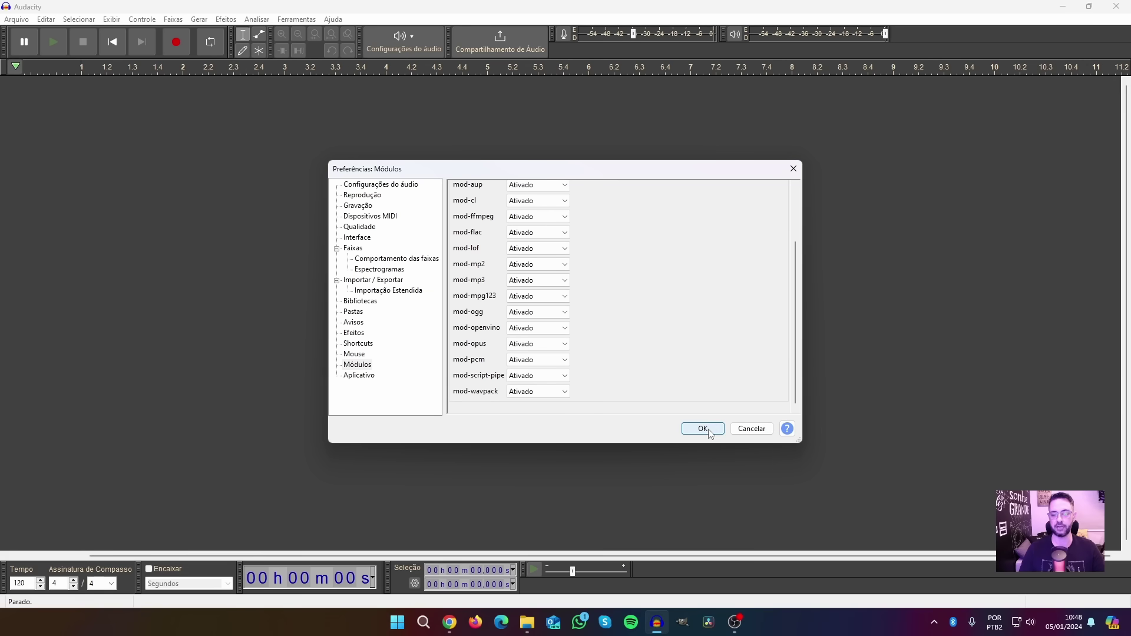
pyautogui.click(703, 429)
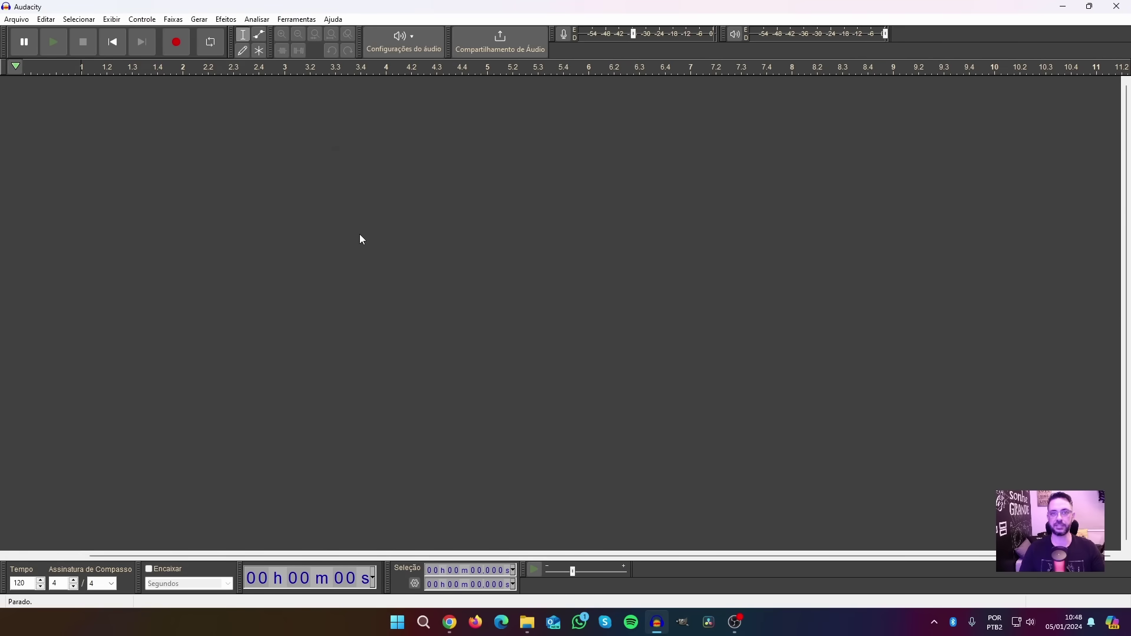
# - Check which OpenVINO AI Effects are offered among the effects
pyautogui.click(227, 20)
pyautogui.moveTo(307, 223)
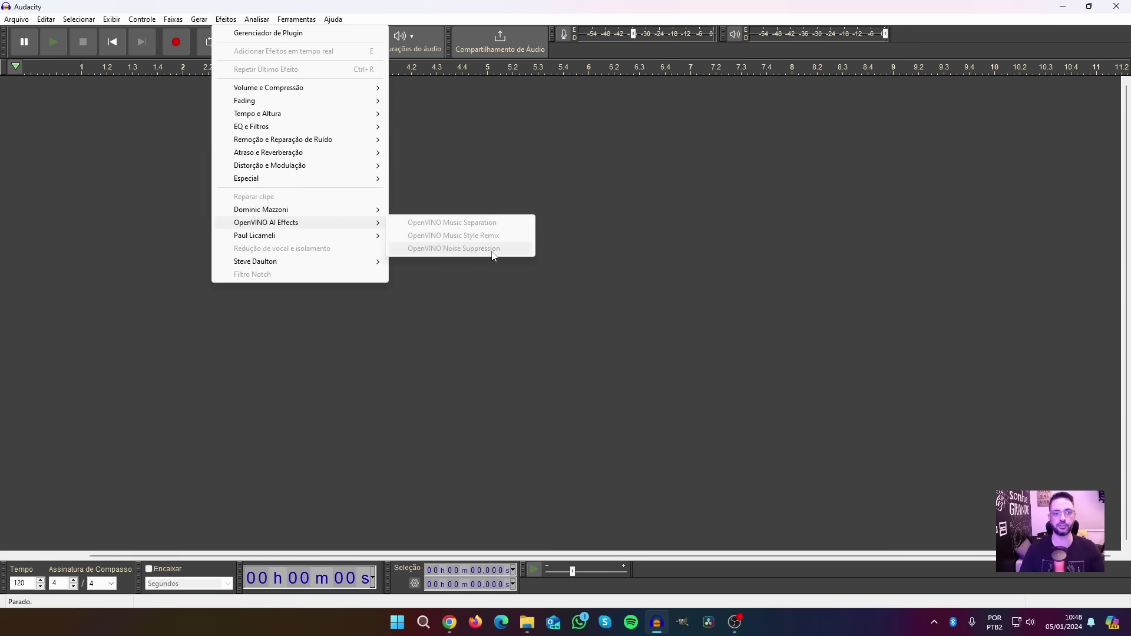
pyautogui.click(482, 327)
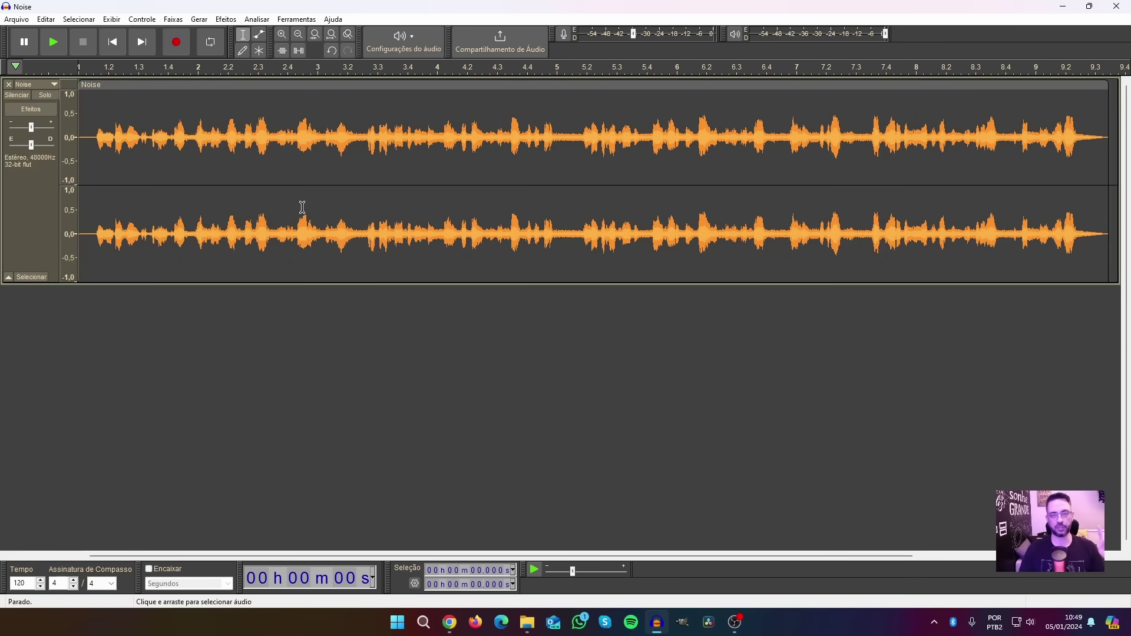
# - Listen to the original Noise track and stop the playback
pyautogui.click(53, 46)
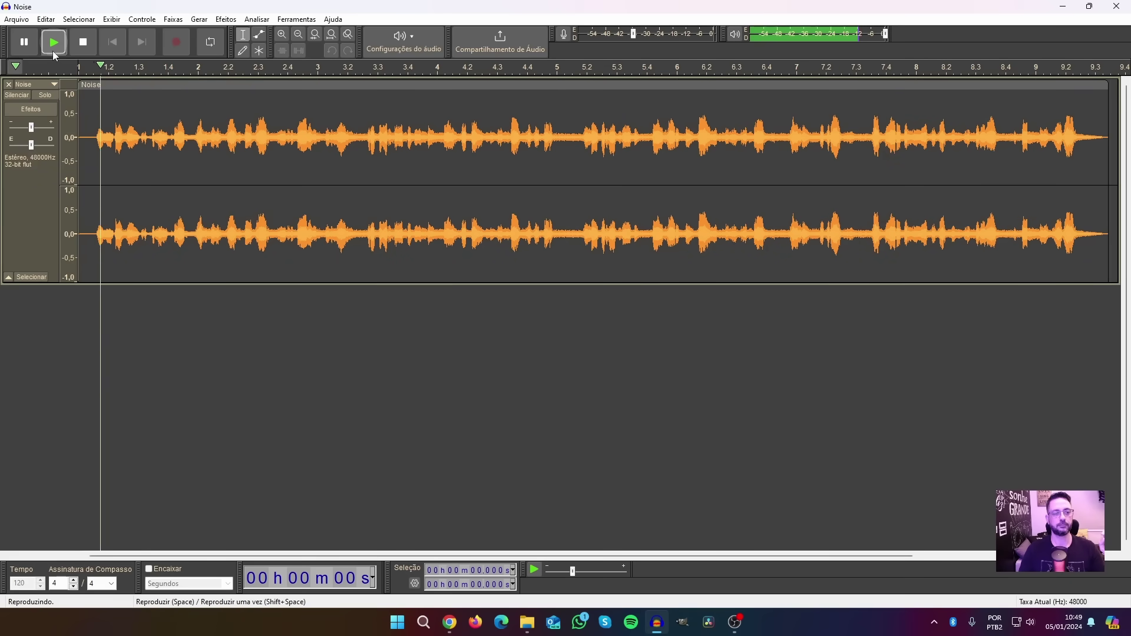
pyautogui.click(84, 42)
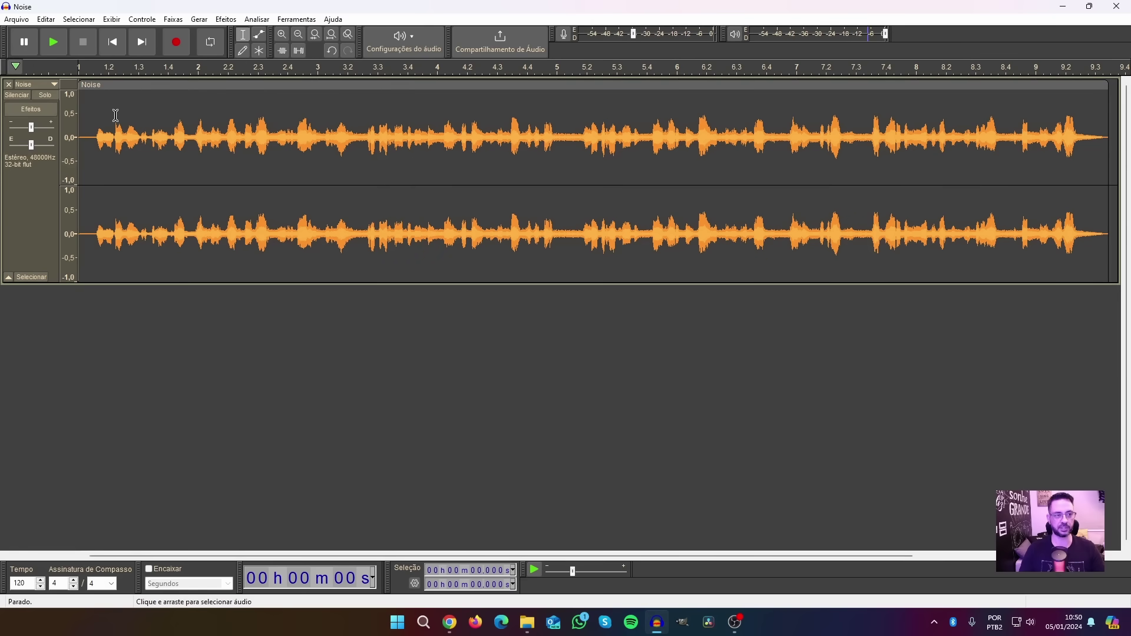
# - Apply OpenVINO Noise Suppression to the entire Noise track, using the CPU and the noise-suppression-denseunet-ll-0001 model
pyautogui.hotkey('ctrl', 'a')
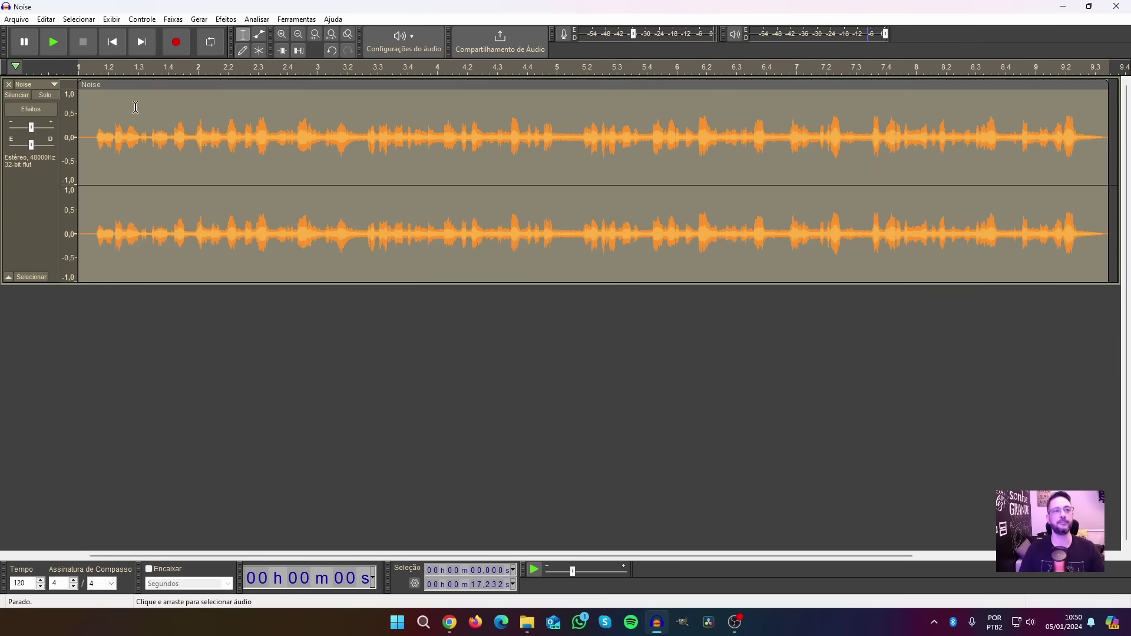
pyautogui.click(224, 20)
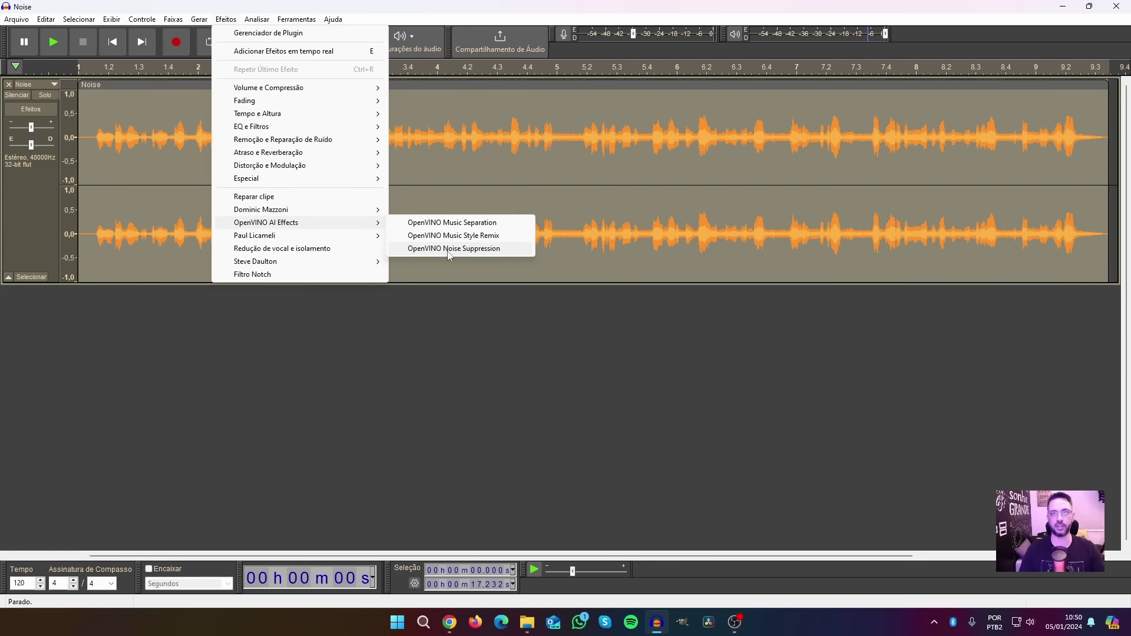
pyautogui.click(449, 248)
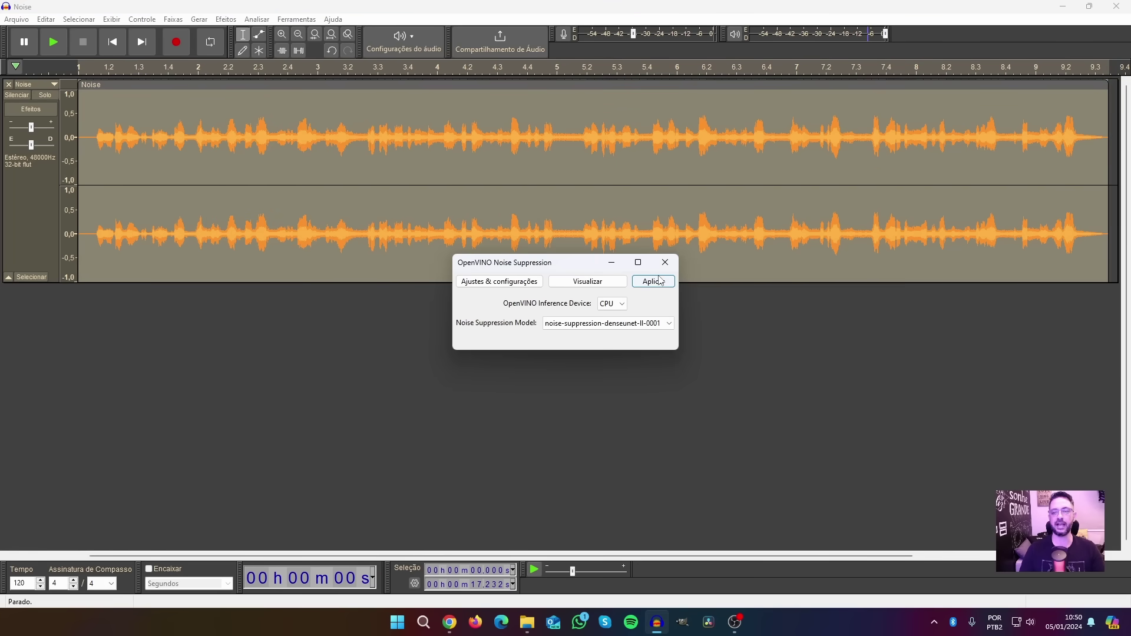
pyautogui.click(654, 282)
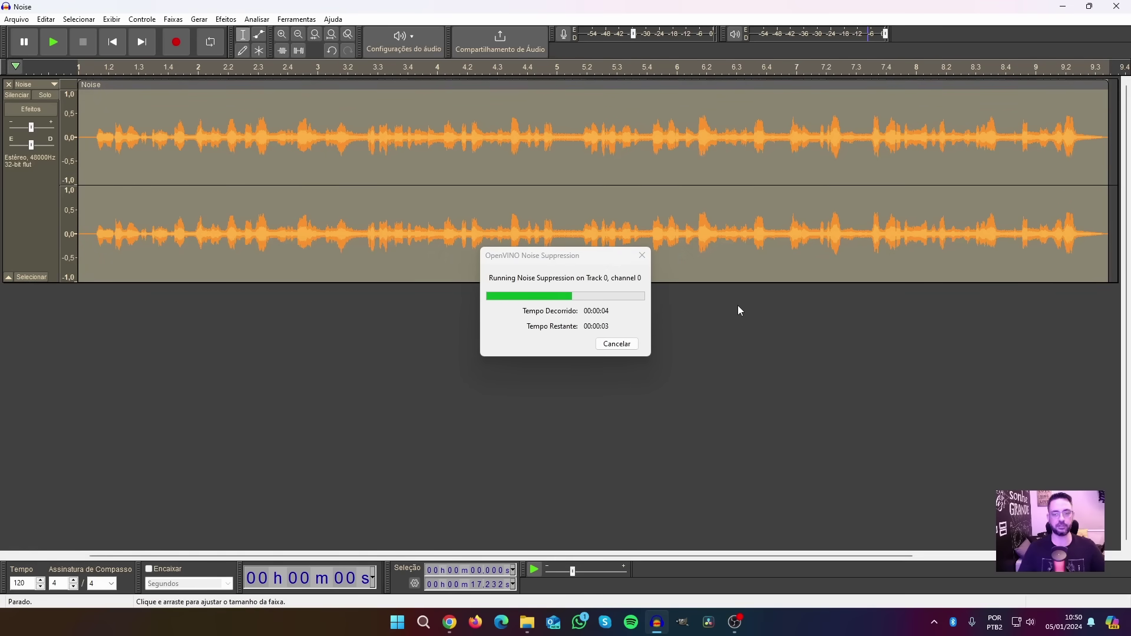
# - Listen to the Noise track with the suppression applied and stop the playback
pyautogui.click(53, 50)
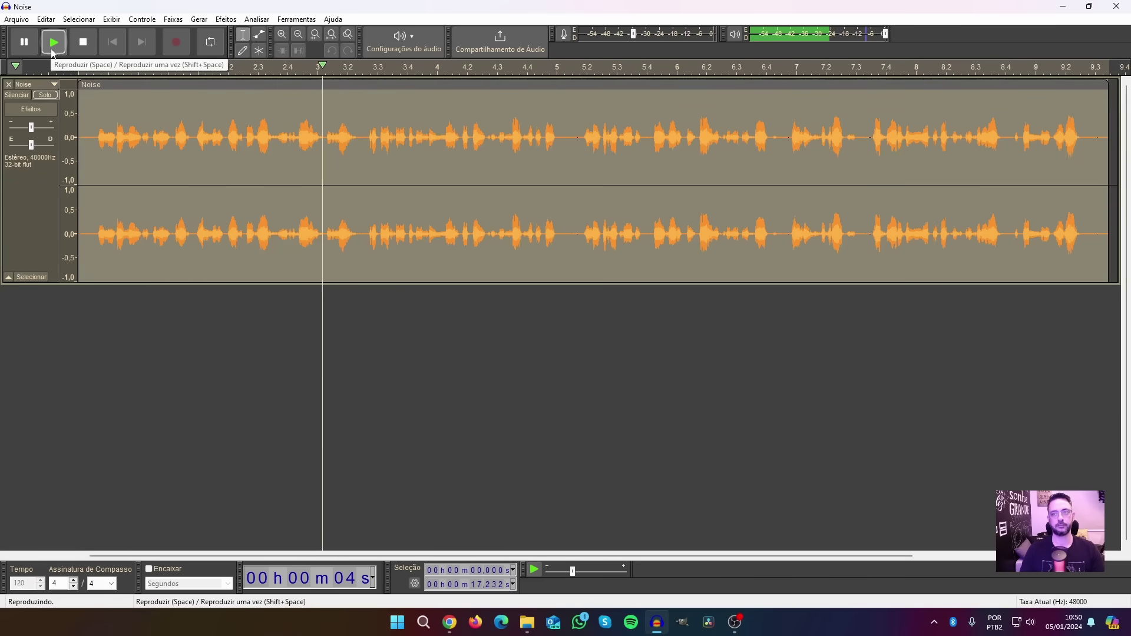
pyautogui.click(84, 43)
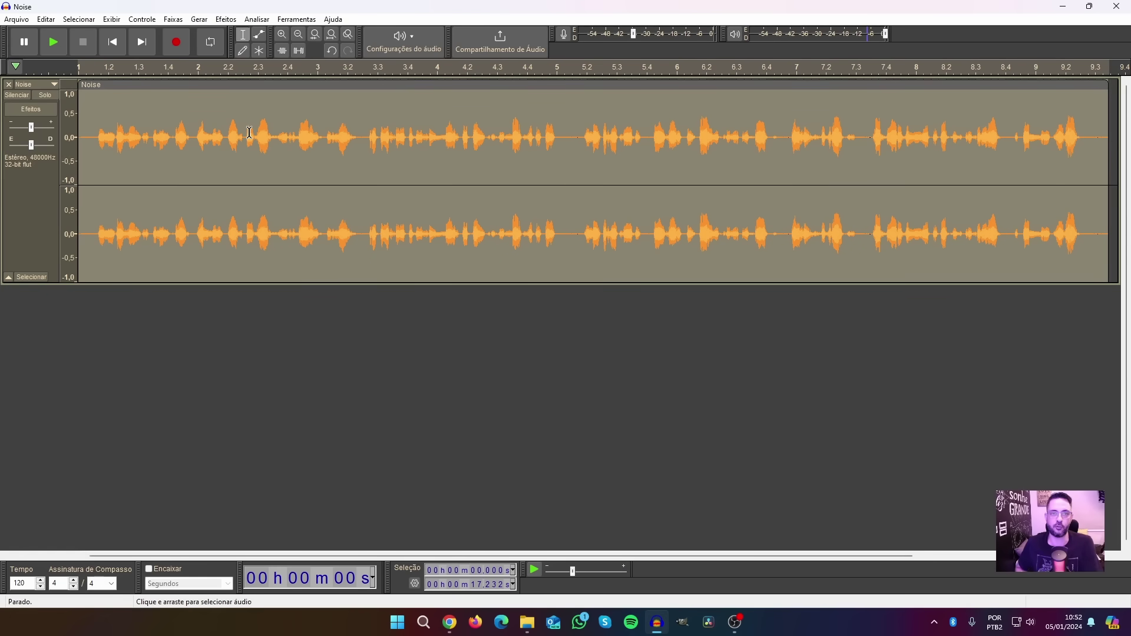
# - Clear the Noise track from the project and import the marco audio file
pyautogui.hotkey('ctrl', 'z')
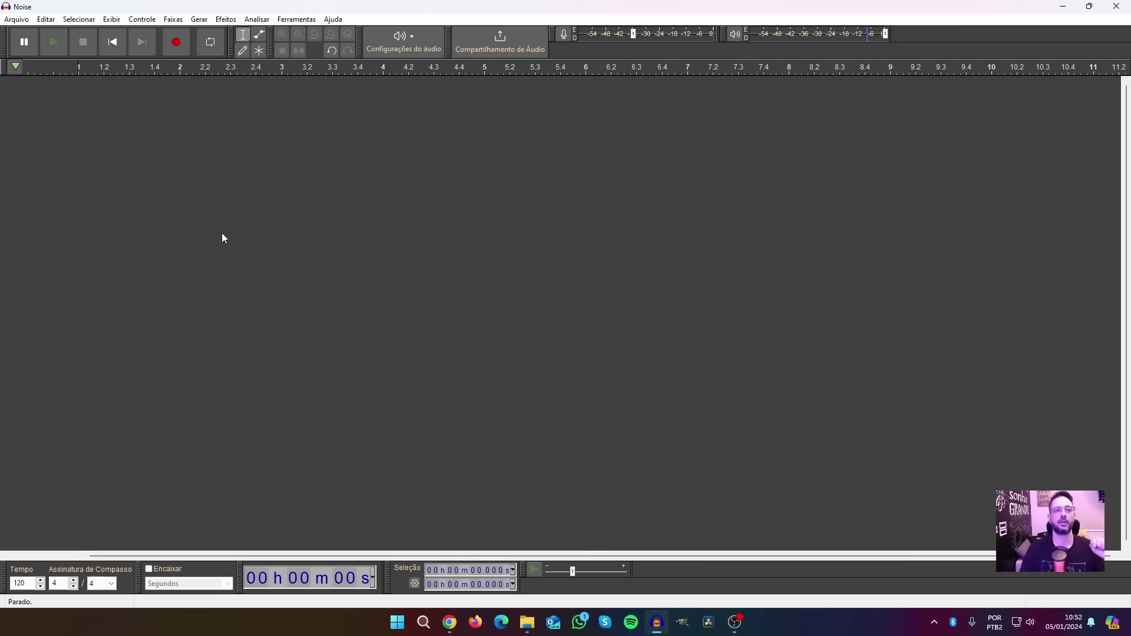
pyautogui.click(14, 20)
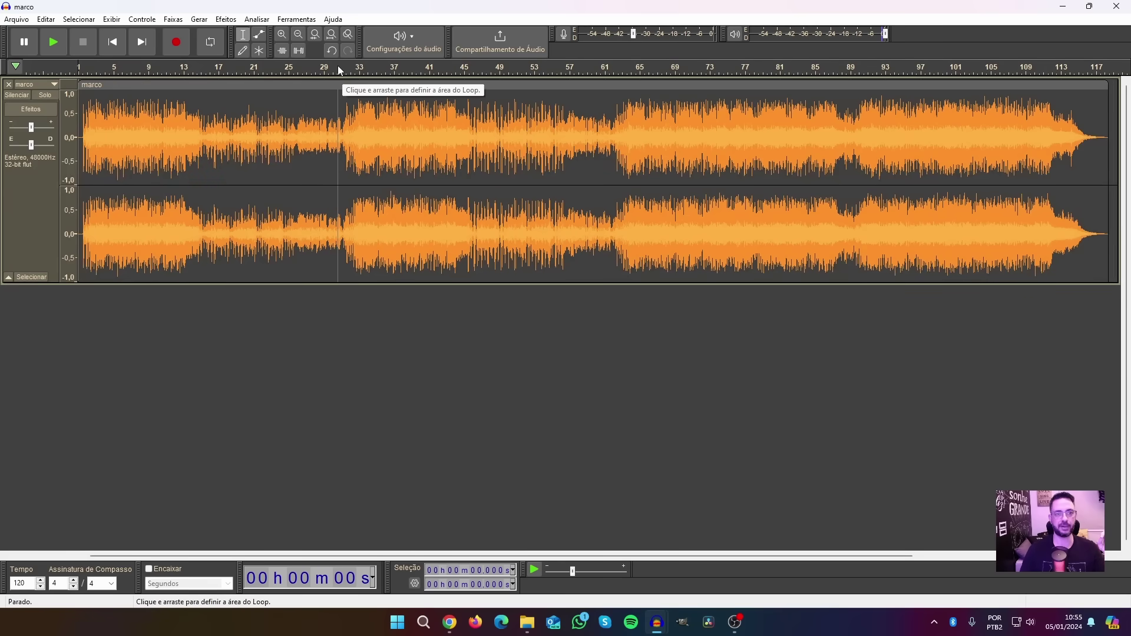
# - Listen to an early passage of the marco track, starting around measure 16, and stop the playback
pyautogui.click(206, 67)
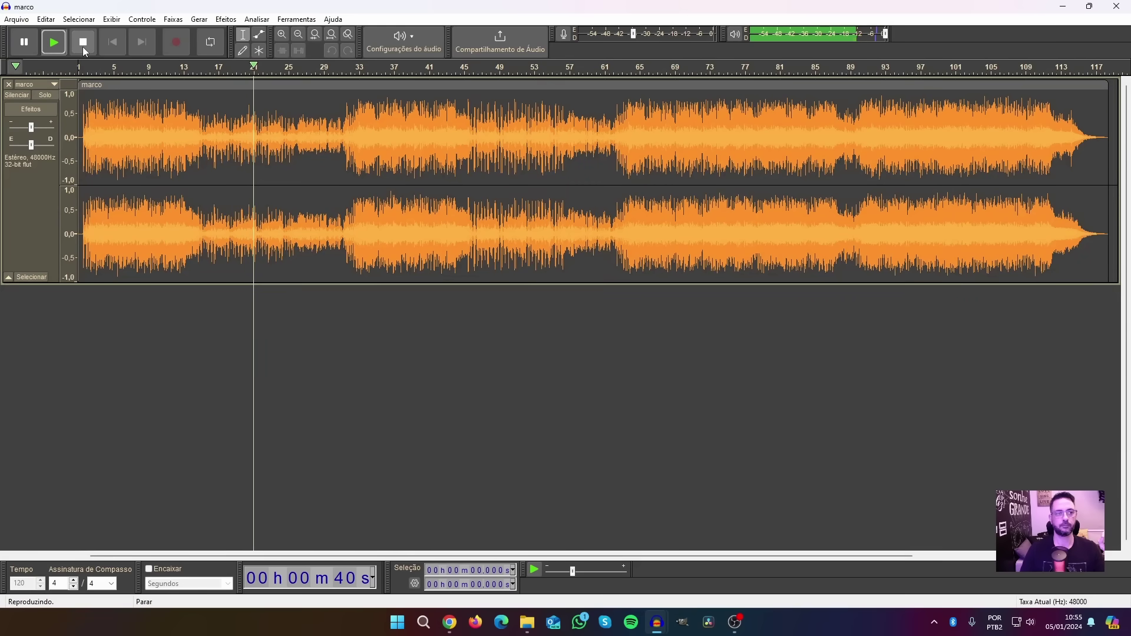
pyautogui.click(83, 46)
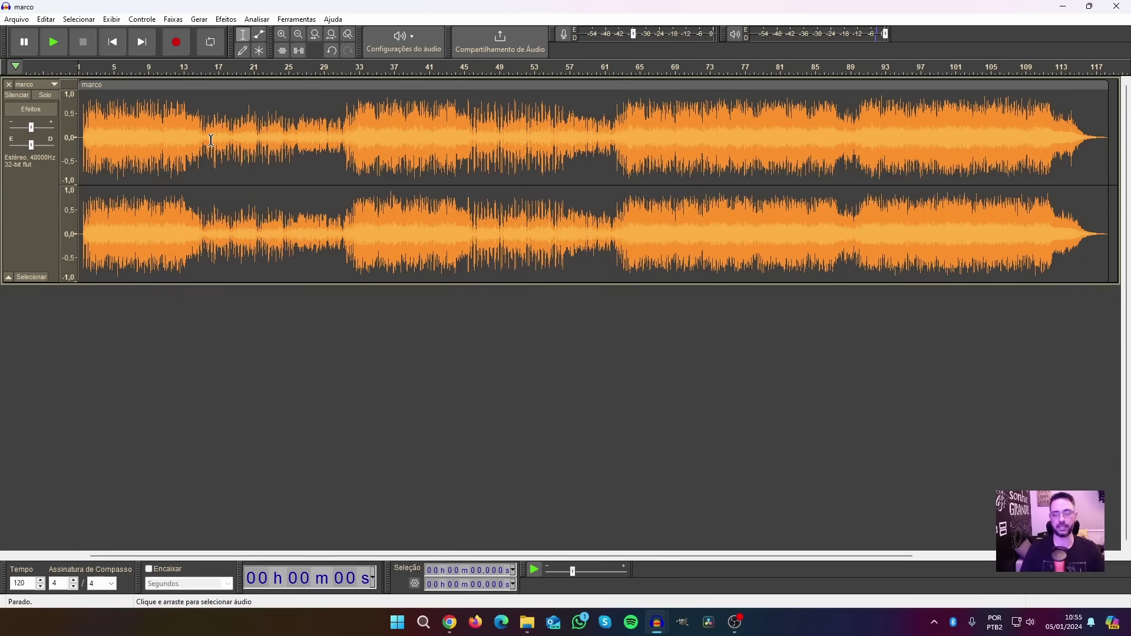
# - Separate the entire marco track into instrumental and vocals with OpenVINO Music Separation, using the 2 Stem mode on the CPU
pyautogui.hotkey('ctrl', 'a')
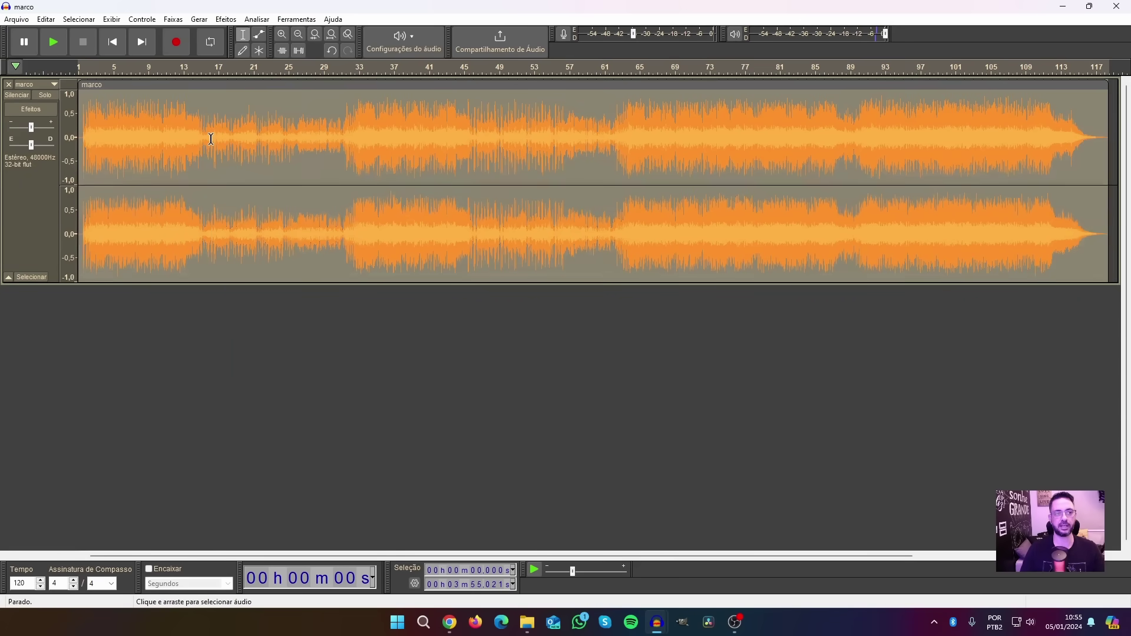
pyautogui.click(225, 19)
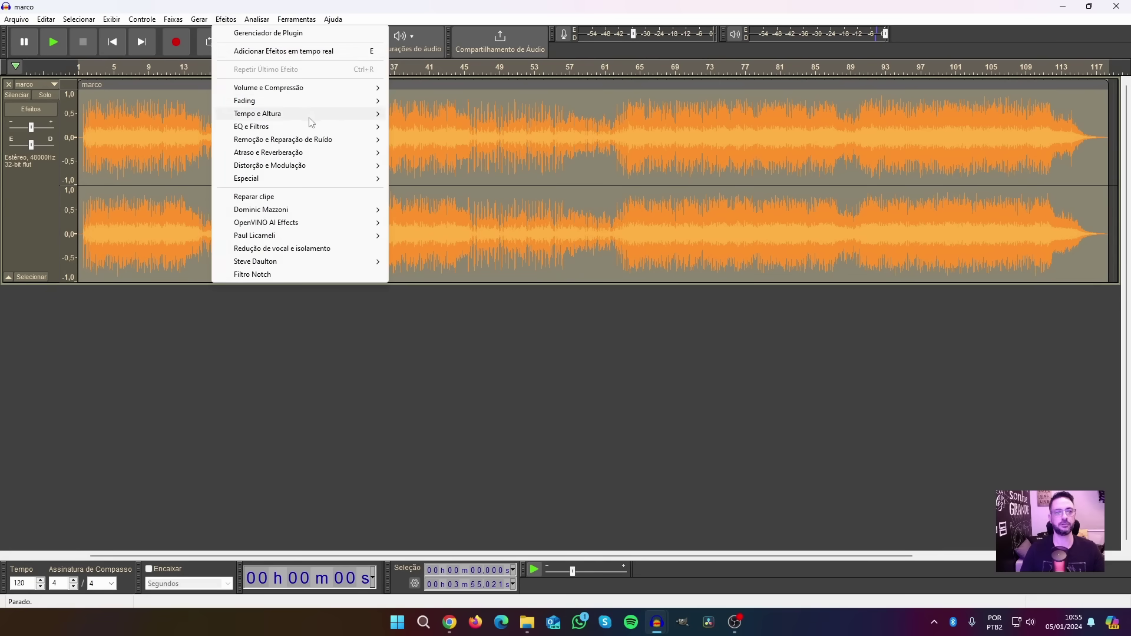
pyautogui.moveTo(340, 230)
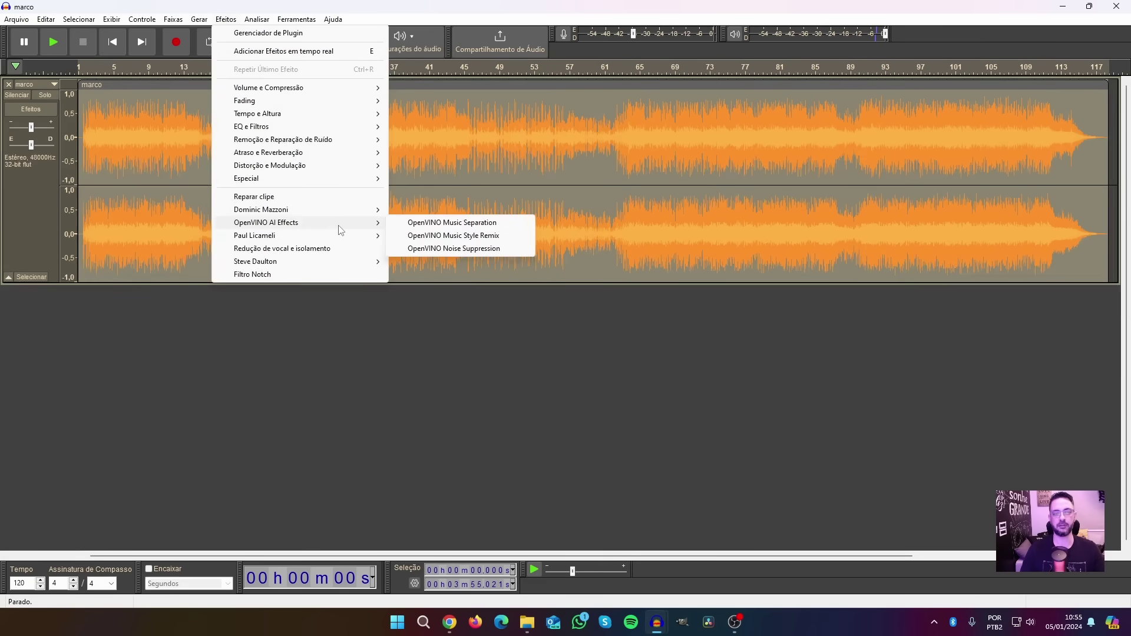
pyautogui.click(458, 224)
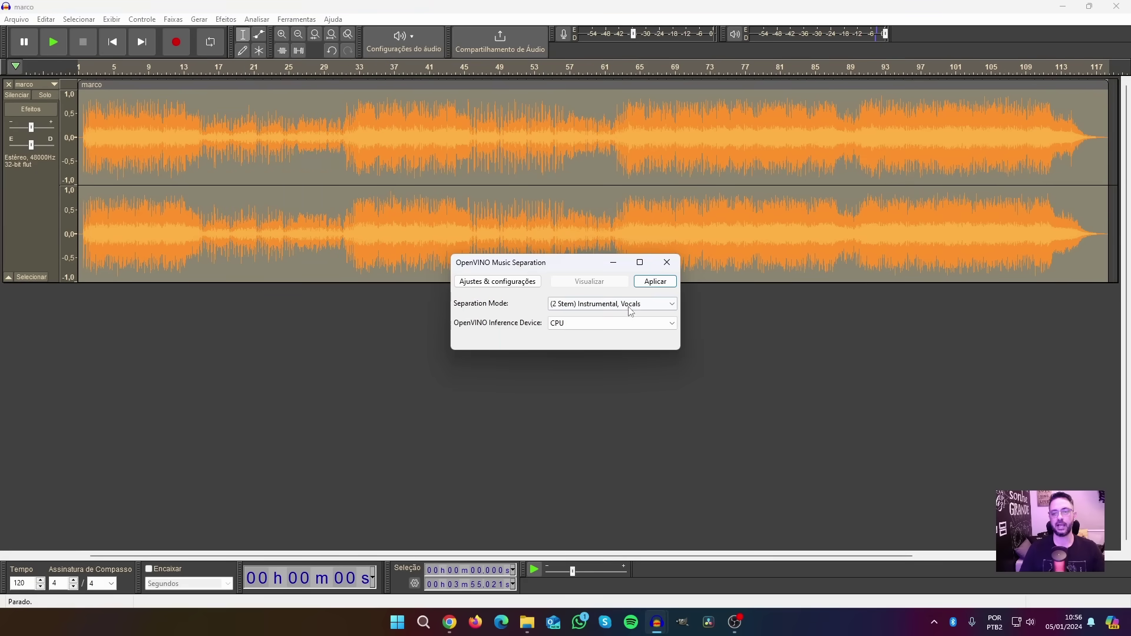
pyautogui.click(672, 304)
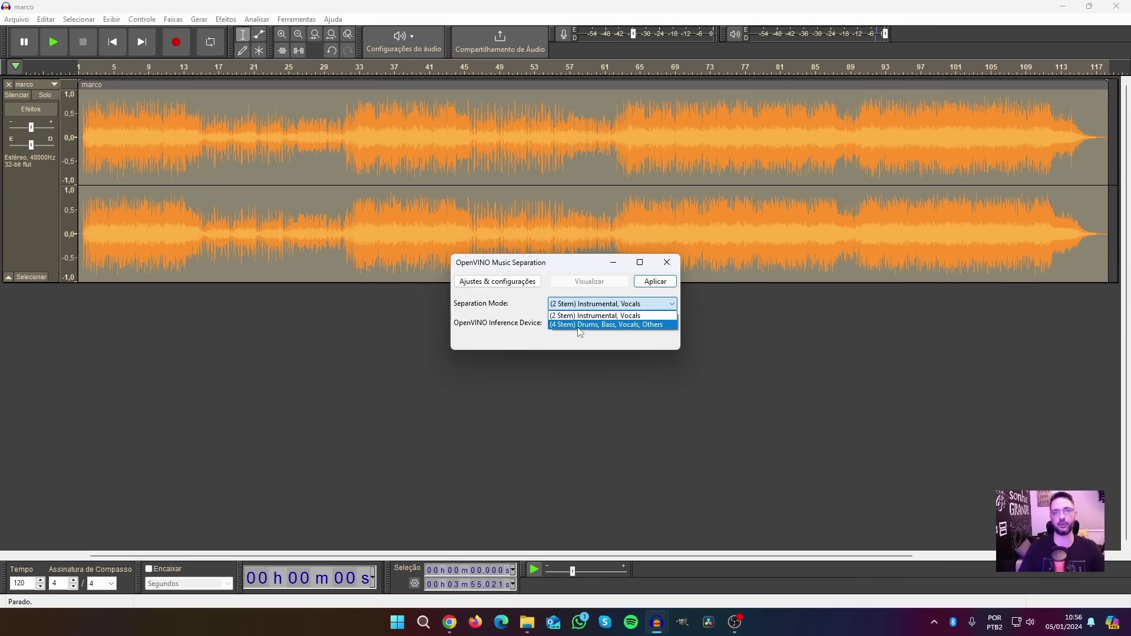
pyautogui.click(628, 321)
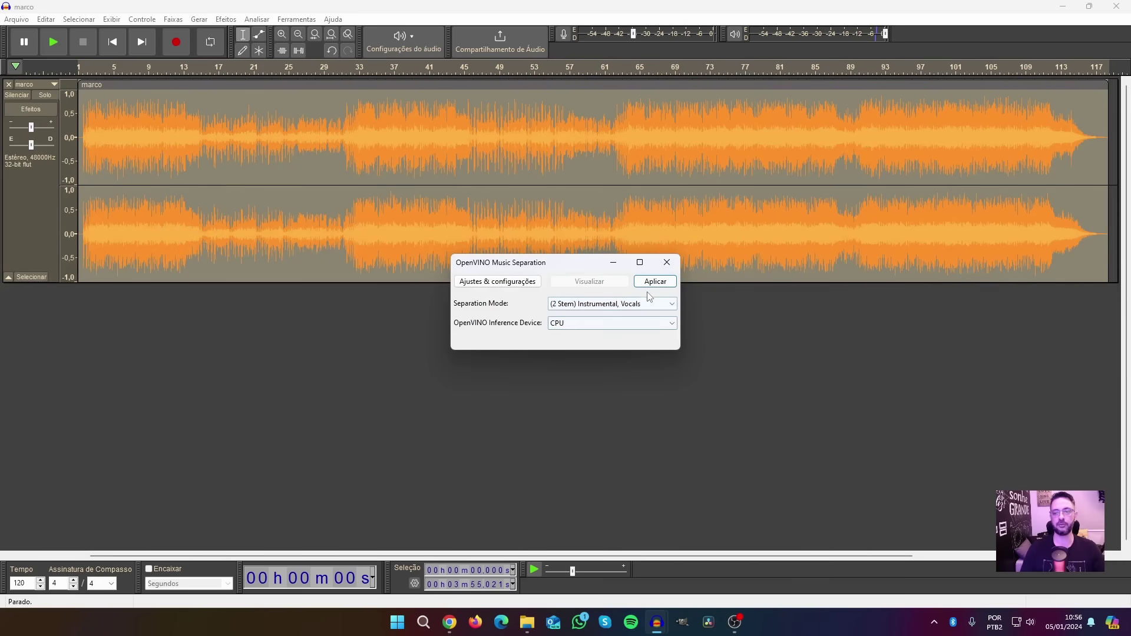
pyautogui.click(650, 284)
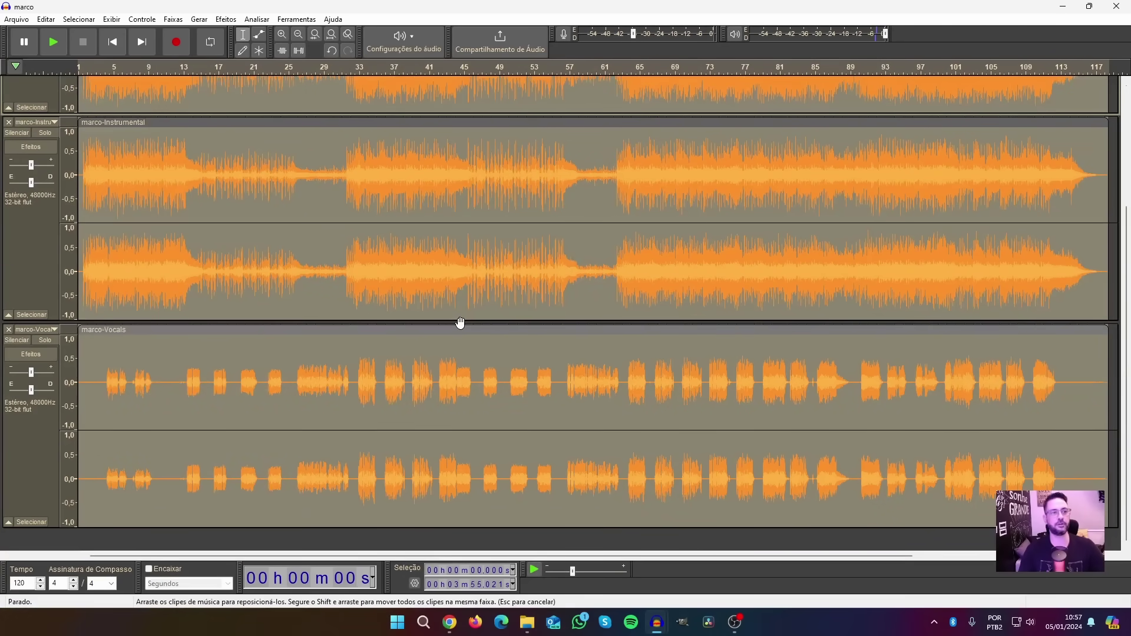
# - Solo the marco-Instrumental track and listen to a passage starting around measure 15, ending with the playback stopped
pyautogui.scroll(3, 460, 322)
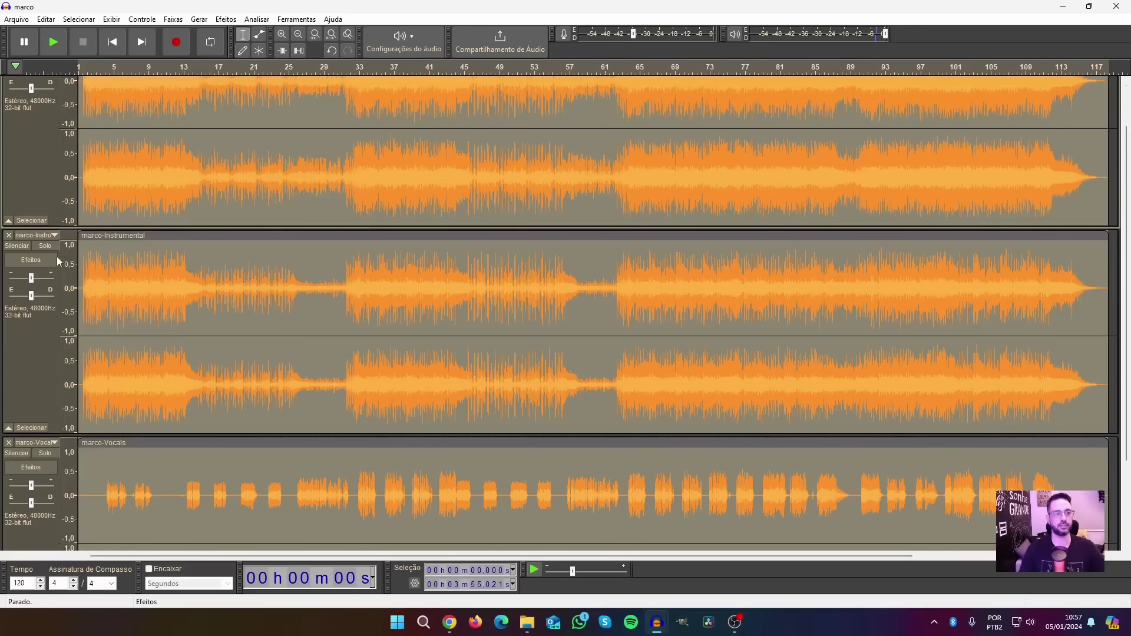
pyautogui.click(44, 245)
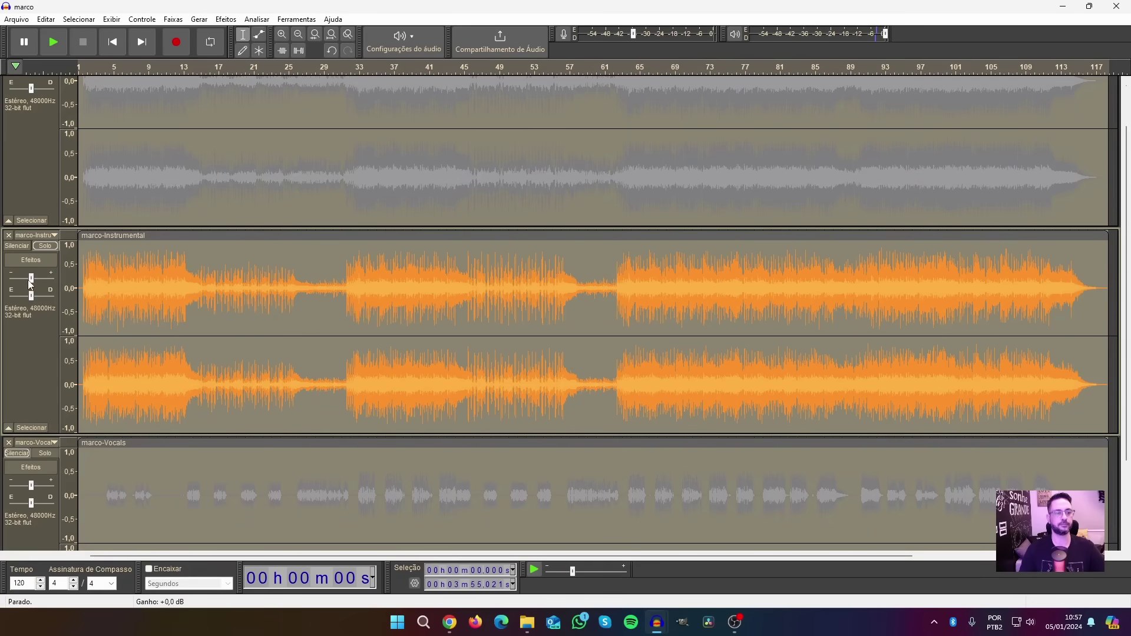
pyautogui.click(199, 66)
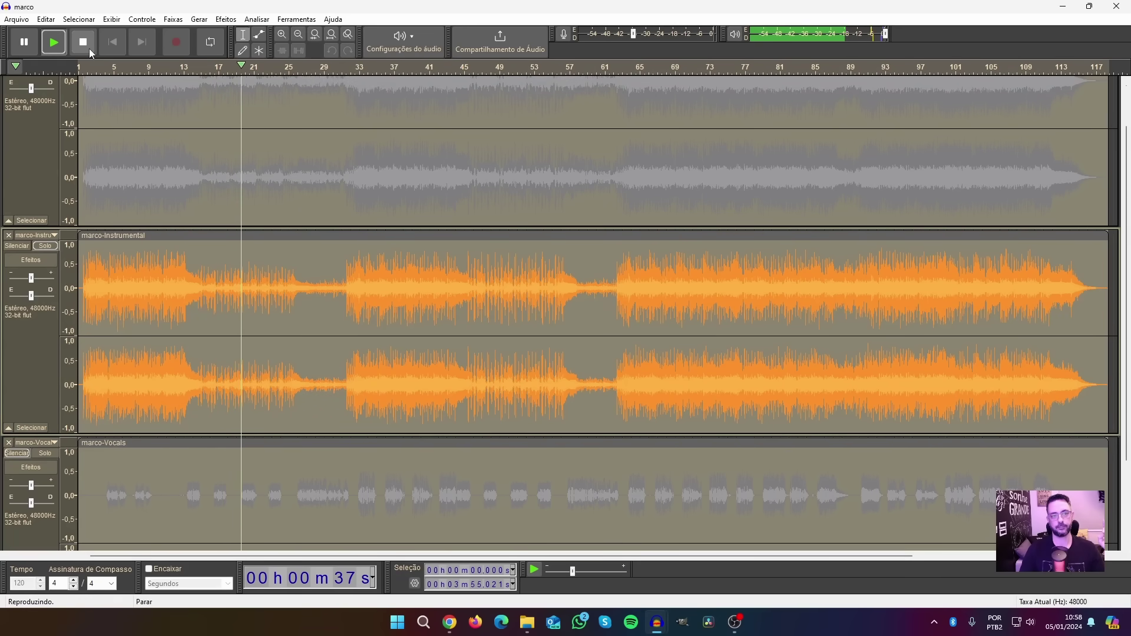
pyautogui.press('space')
# - Listen to the marco-Vocals track in solo while shifting the loop region to start around measure 37, and stop the playback
pyautogui.scroll(-3, 331, 249)
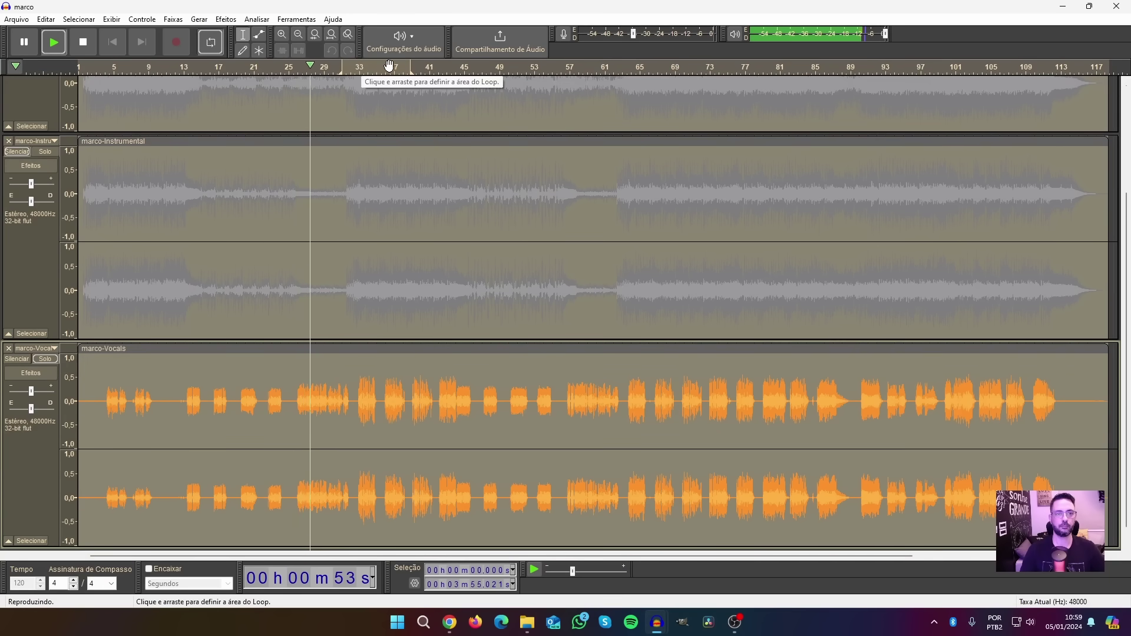
pyautogui.moveTo(391, 61); pyautogui.dragTo(423, 65)
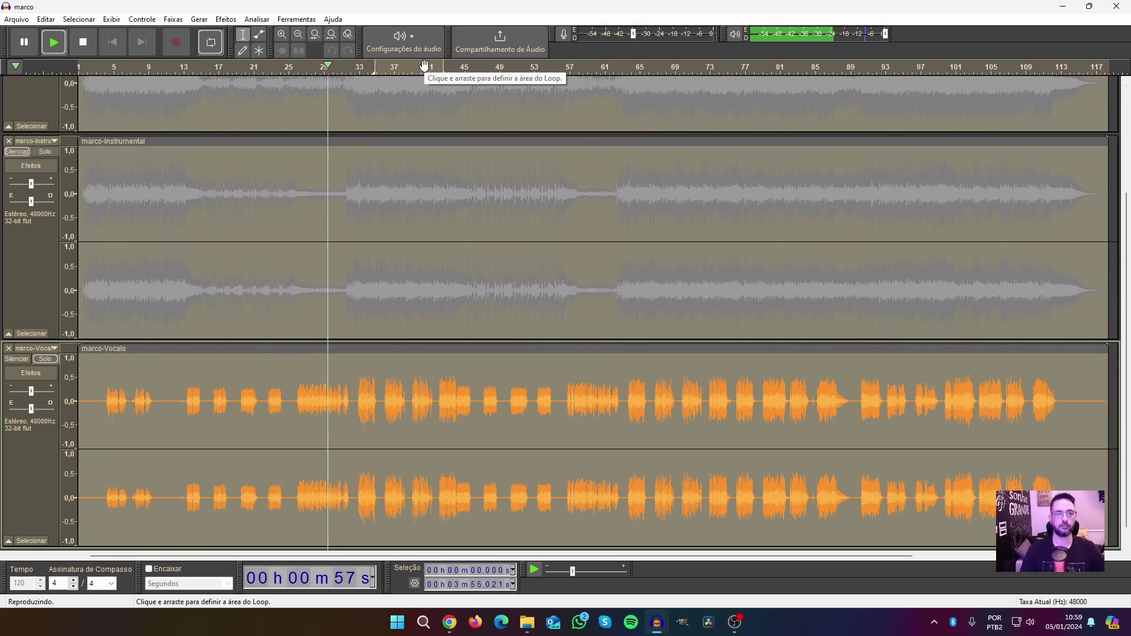
pyautogui.moveTo(424, 65); pyautogui.dragTo(444, 65)
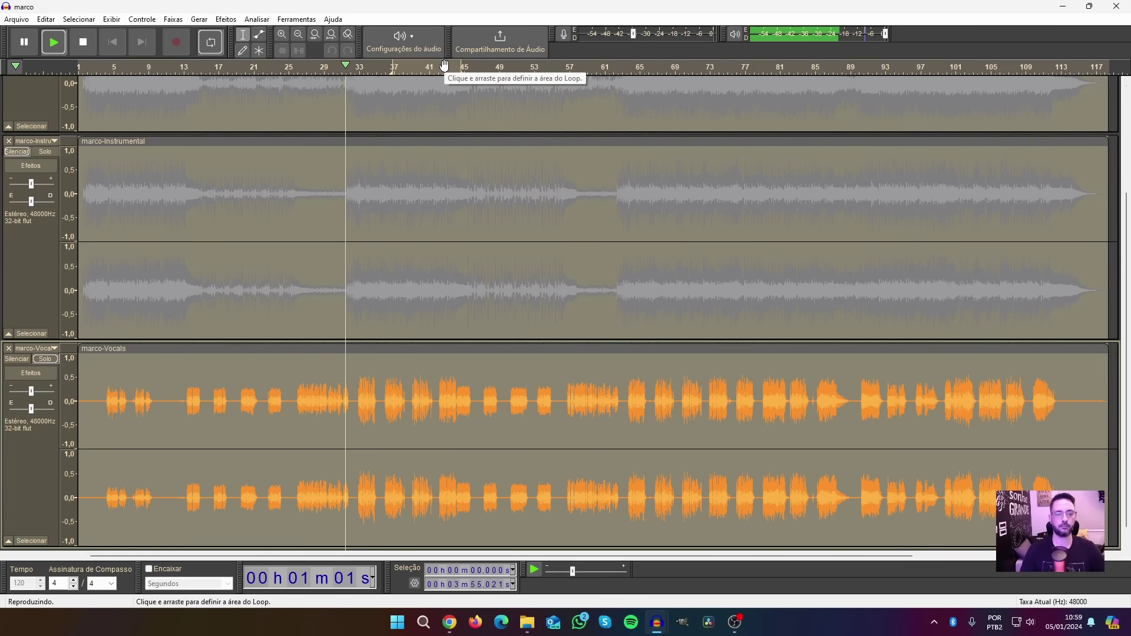
pyautogui.click(83, 42)
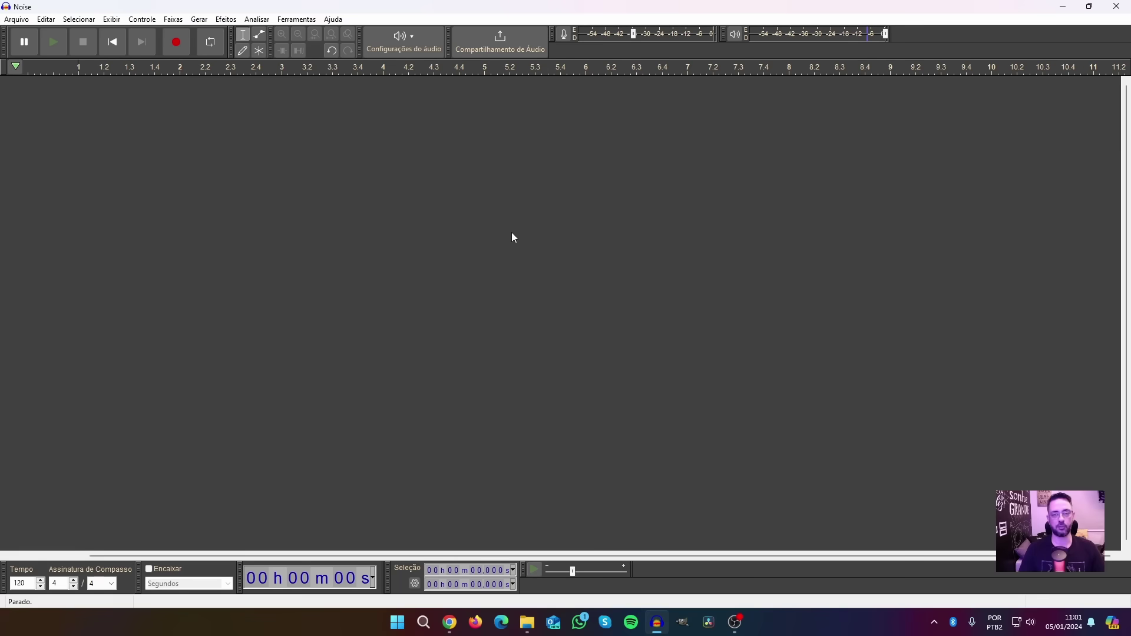
# - Import the audio GPT file into the emptied project and listen to its first half before stopping the playback
pyautogui.click(17, 19)
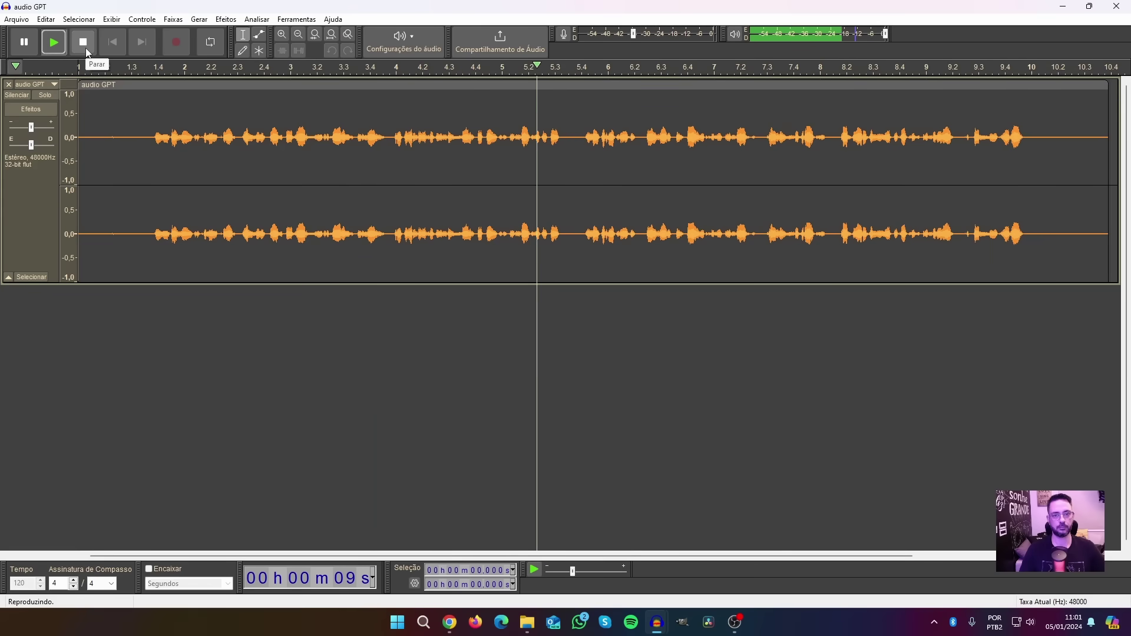
pyautogui.click(83, 42)
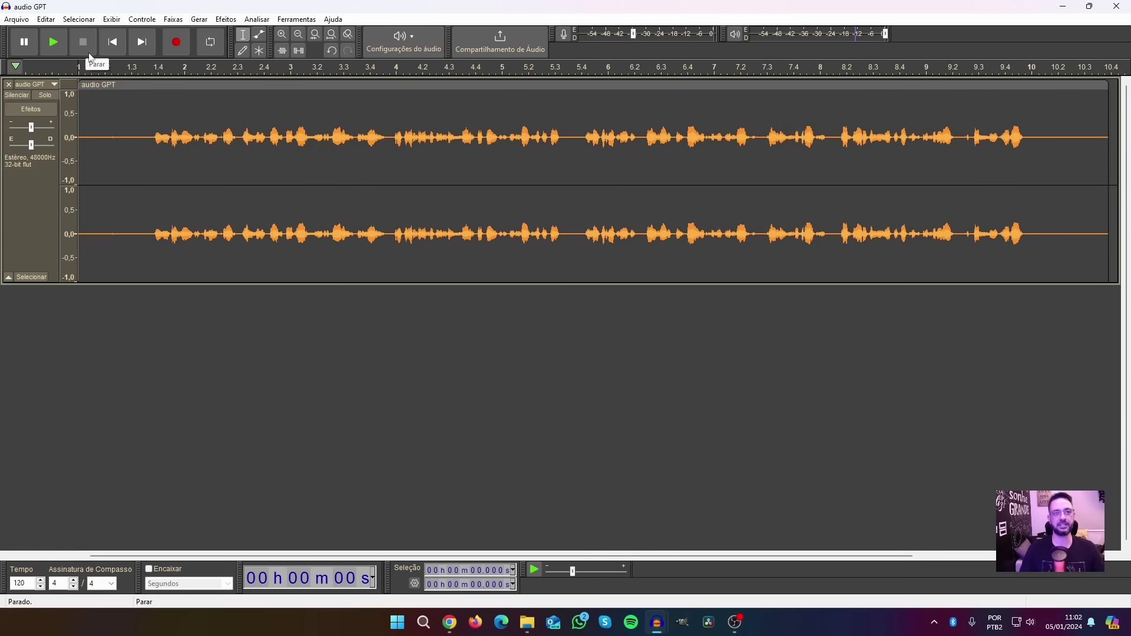
# - Transcribe the entire audio GPT clip with OpenVINO Whisper Transcription, using the CPU, the base model, transcribe mode and portuguese as source language
pyautogui.click(479, 84)
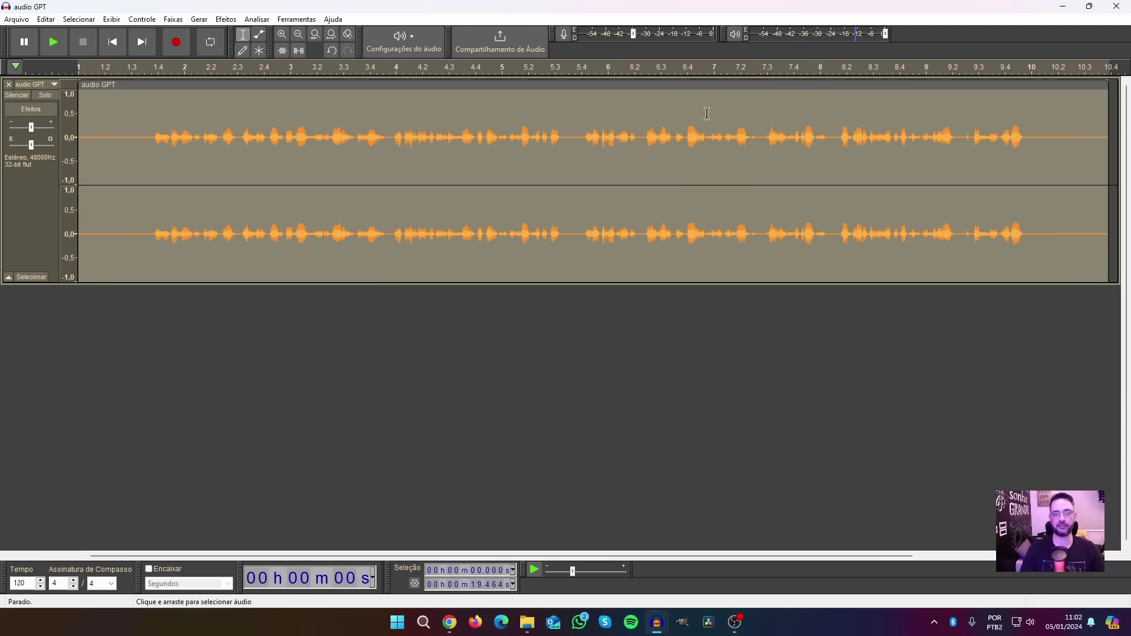
pyautogui.click(252, 22)
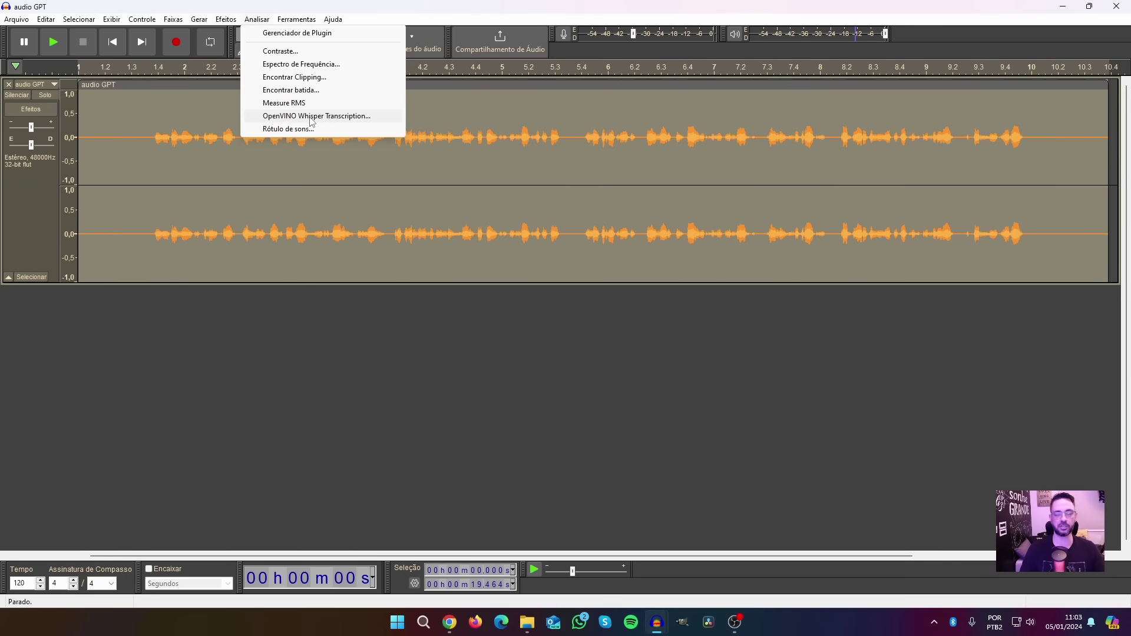
pyautogui.click(311, 116)
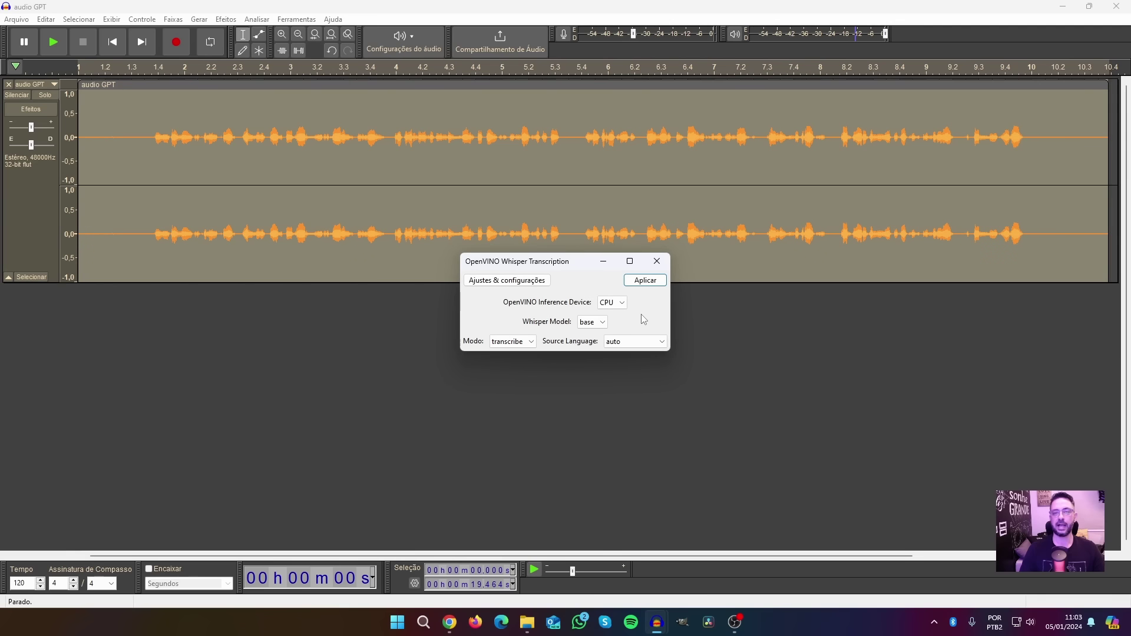
pyautogui.click(532, 341)
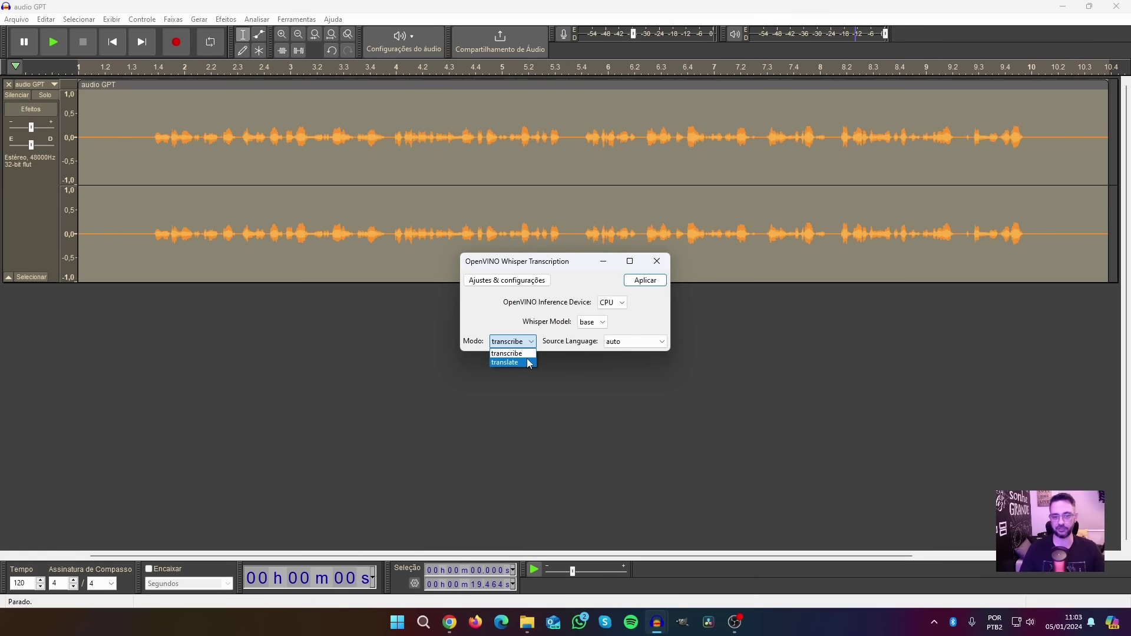
pyautogui.click(482, 319)
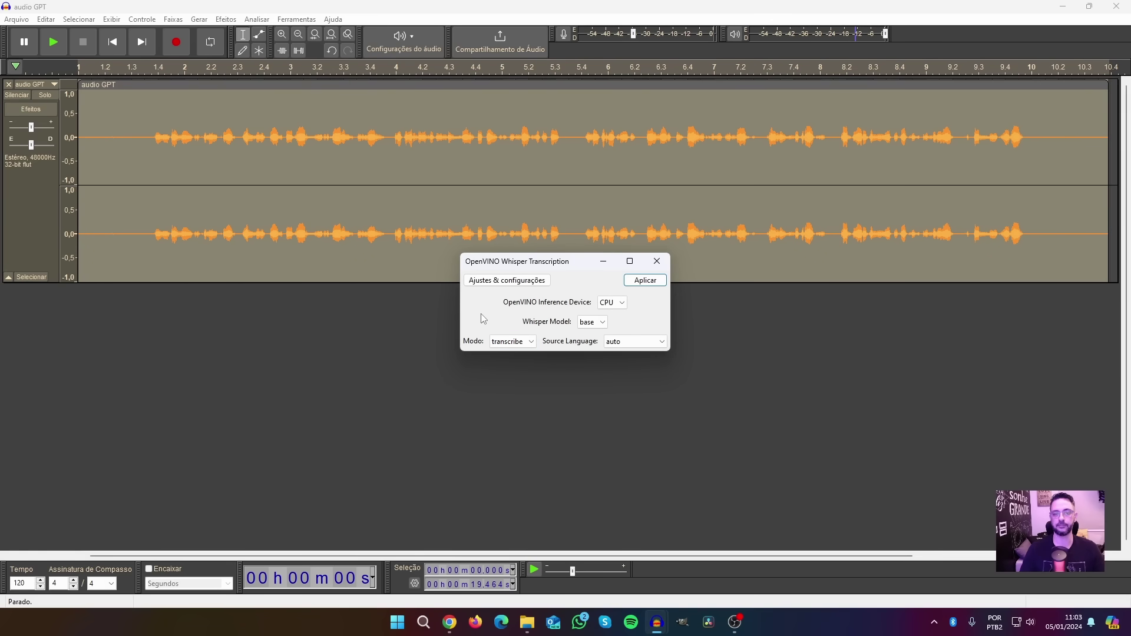
pyautogui.click(663, 344)
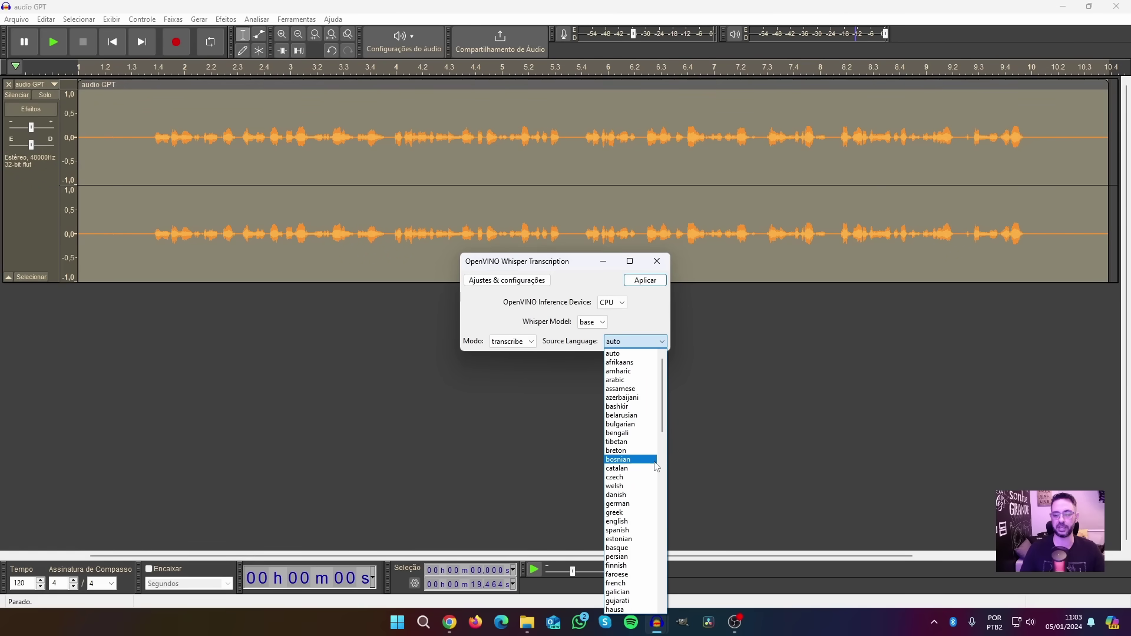
pyautogui.scroll(-15, 625, 589)
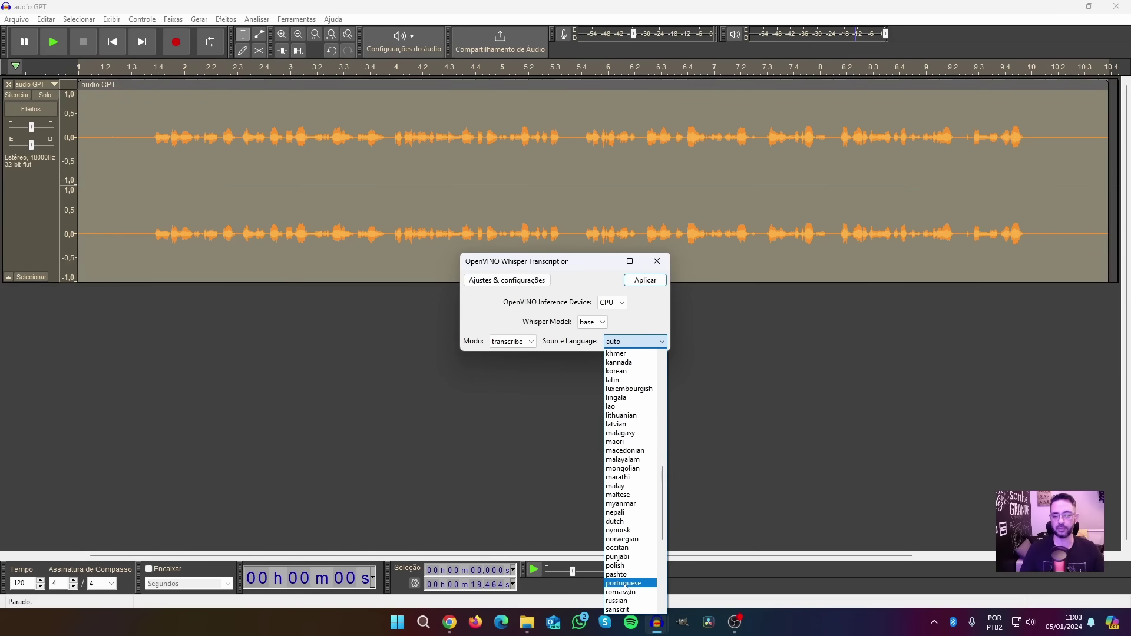
pyautogui.click(626, 583)
pyautogui.click(644, 280)
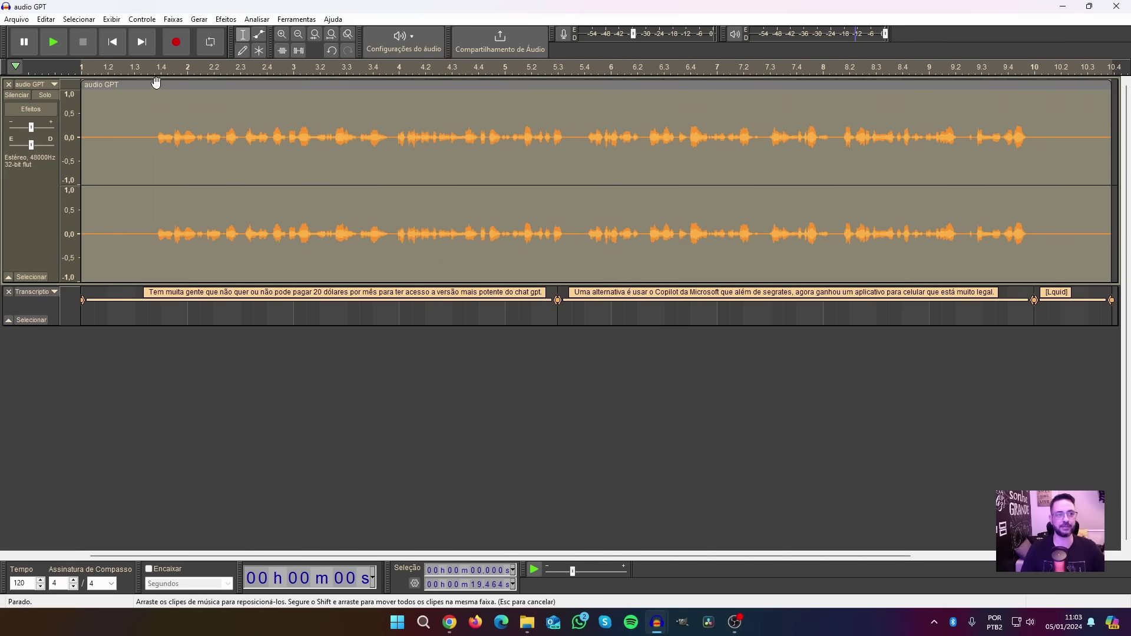
# - Play the audio GPT track to compare the speech with the transcription labels, and stop the playback
pyautogui.click(53, 41)
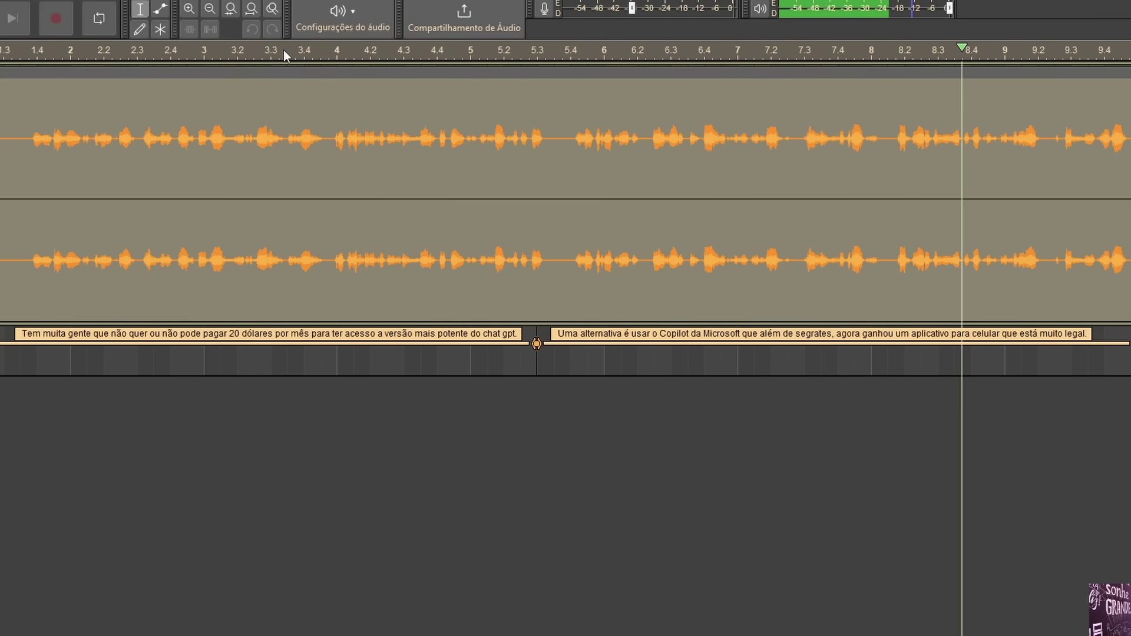
pyautogui.press('space')
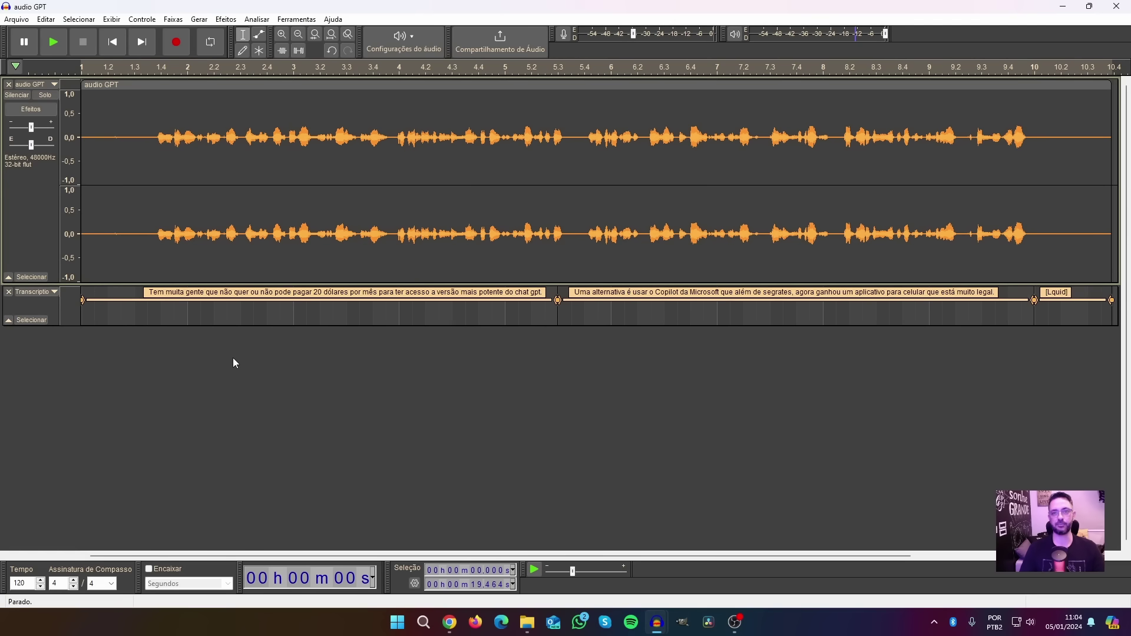
# - Export the transcription labels to the desktop as a text file named Transcription
pyautogui.click(104, 309)
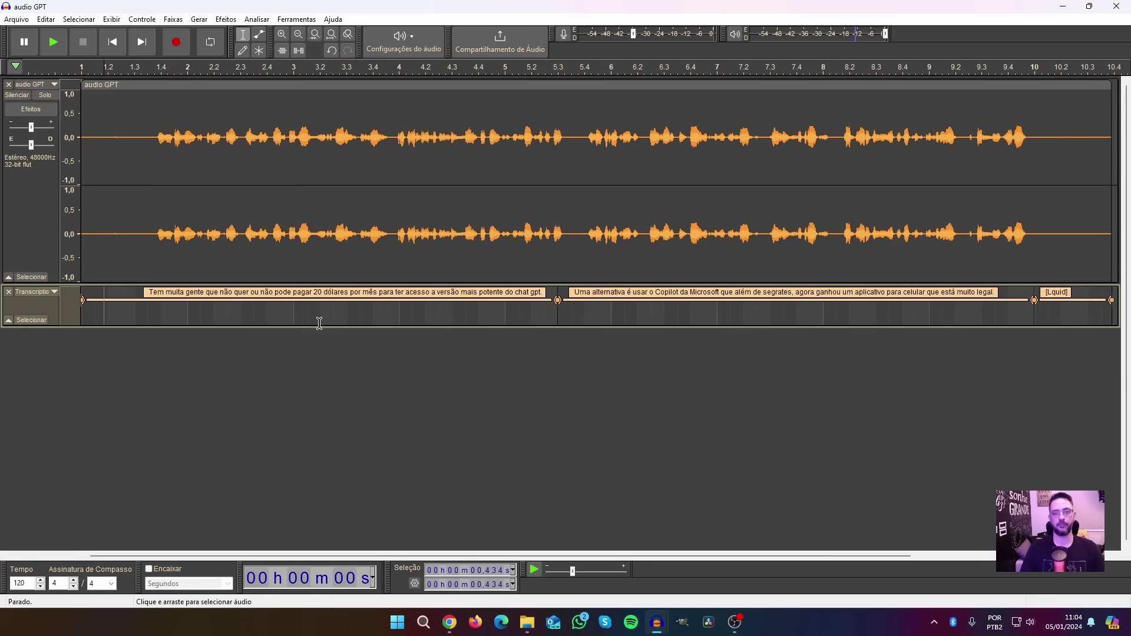
pyautogui.click(26, 22)
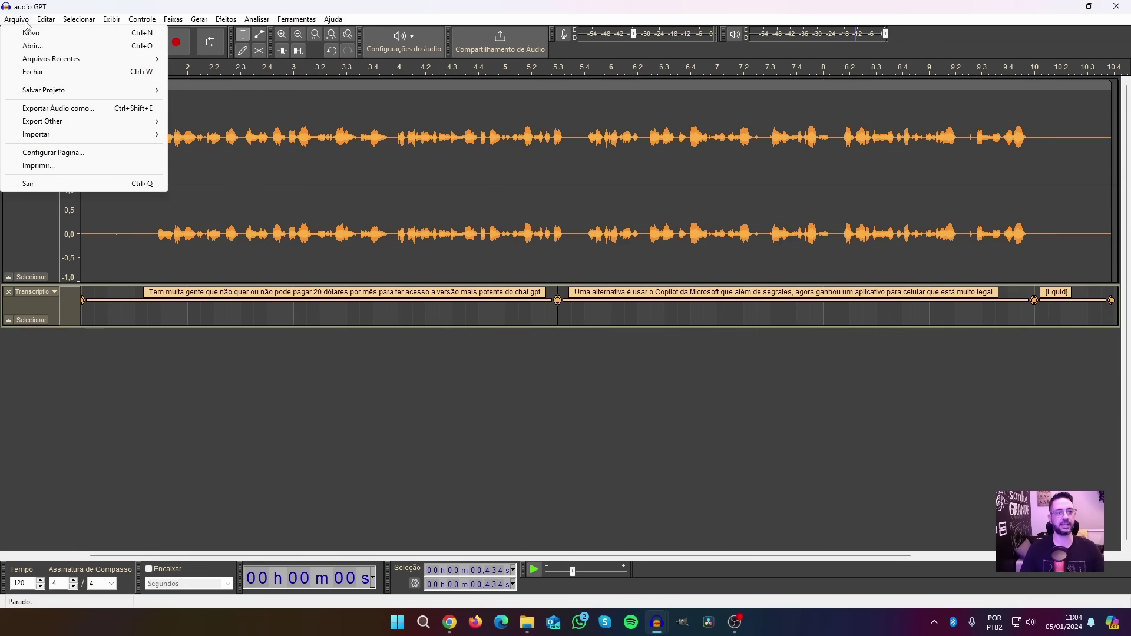
pyautogui.moveTo(86, 121)
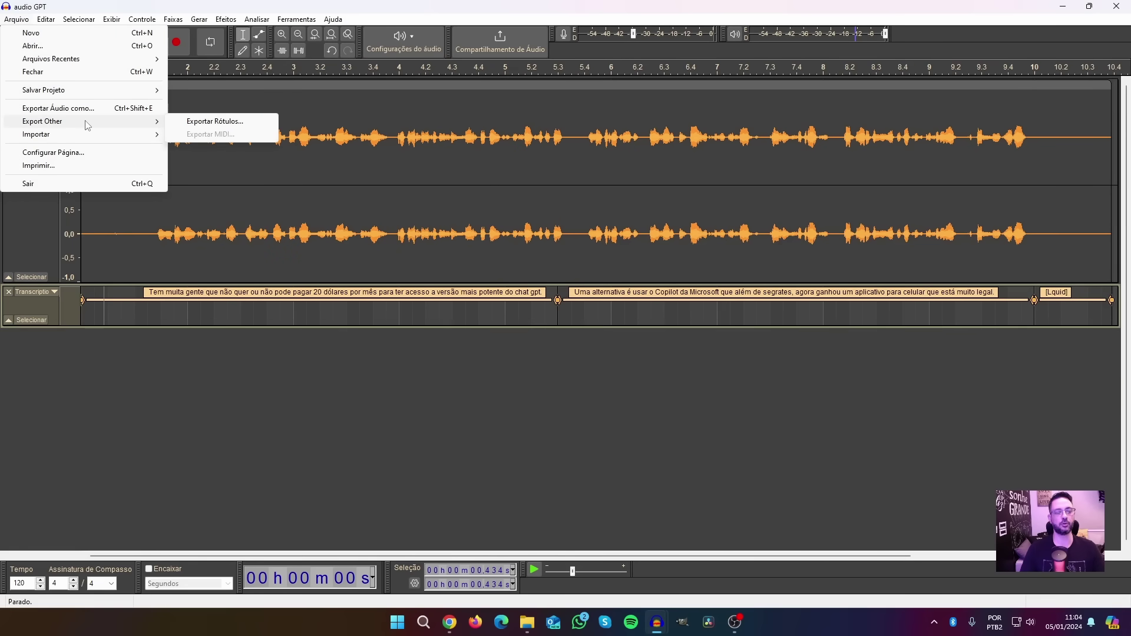
pyautogui.click(239, 124)
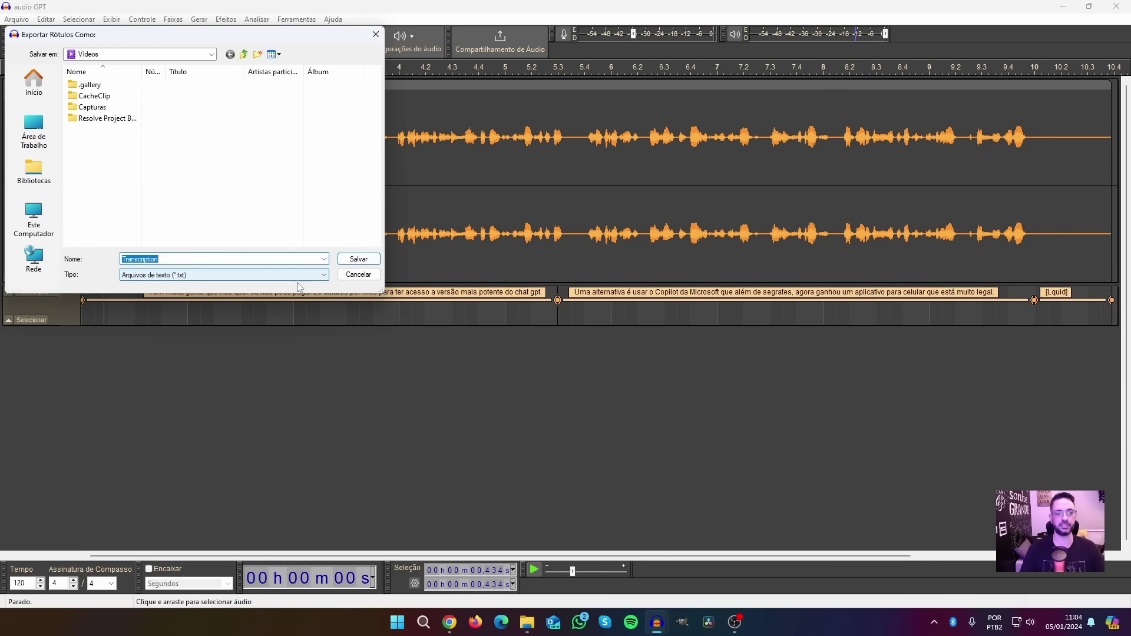
pyautogui.click(354, 260)
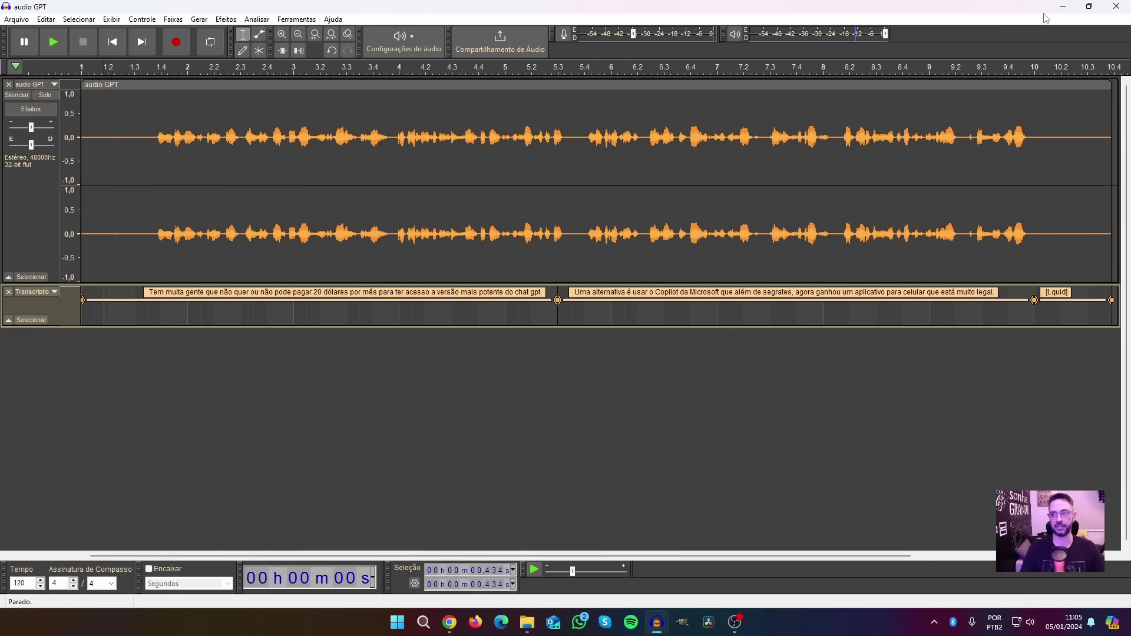
# - Open the exported Transcription file from the desktop in a maximized Notepad window and highlight the transcribed text to review it
pyautogui.click(1062, 7)
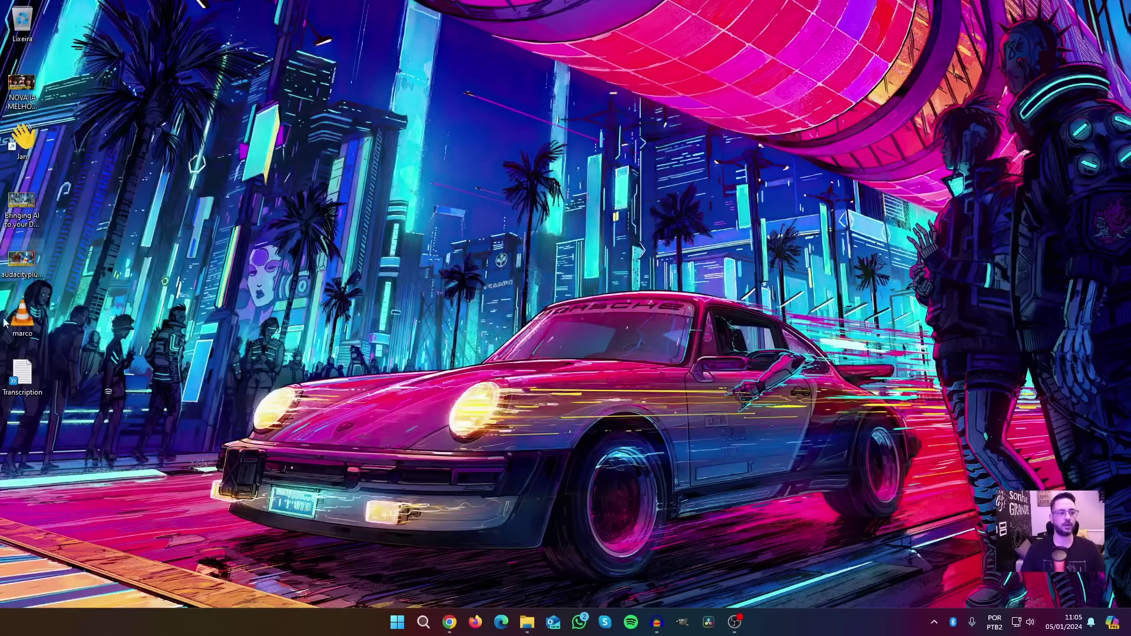
pyautogui.doubleClick(31, 373)
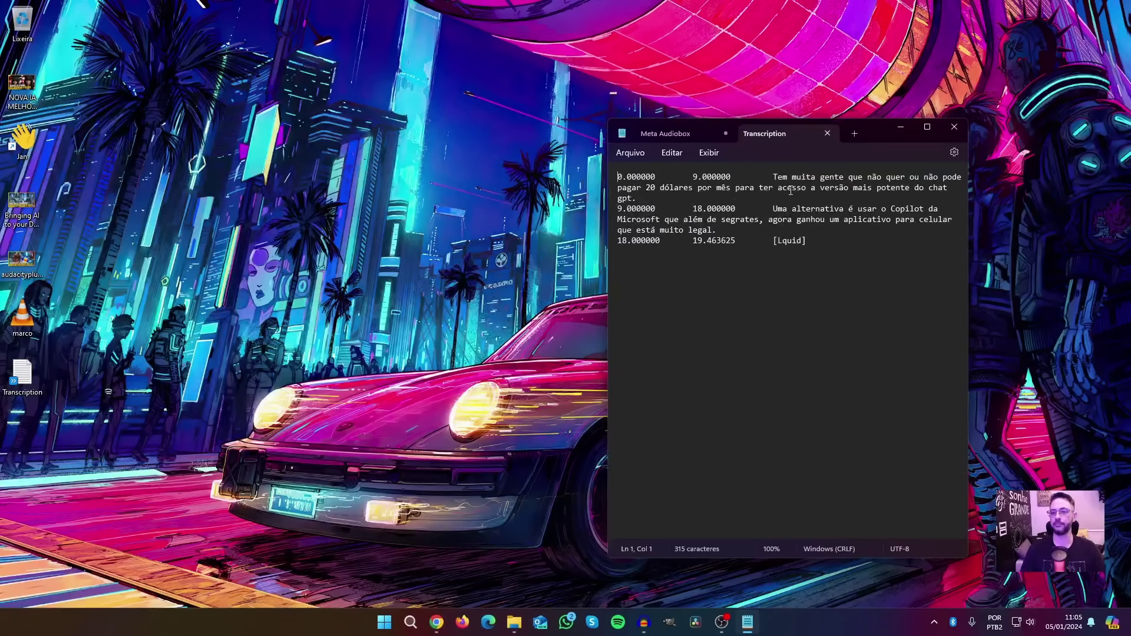
pyautogui.press('super+Up')
pyautogui.moveTo(156, 54); pyautogui.dragTo(796, 76)
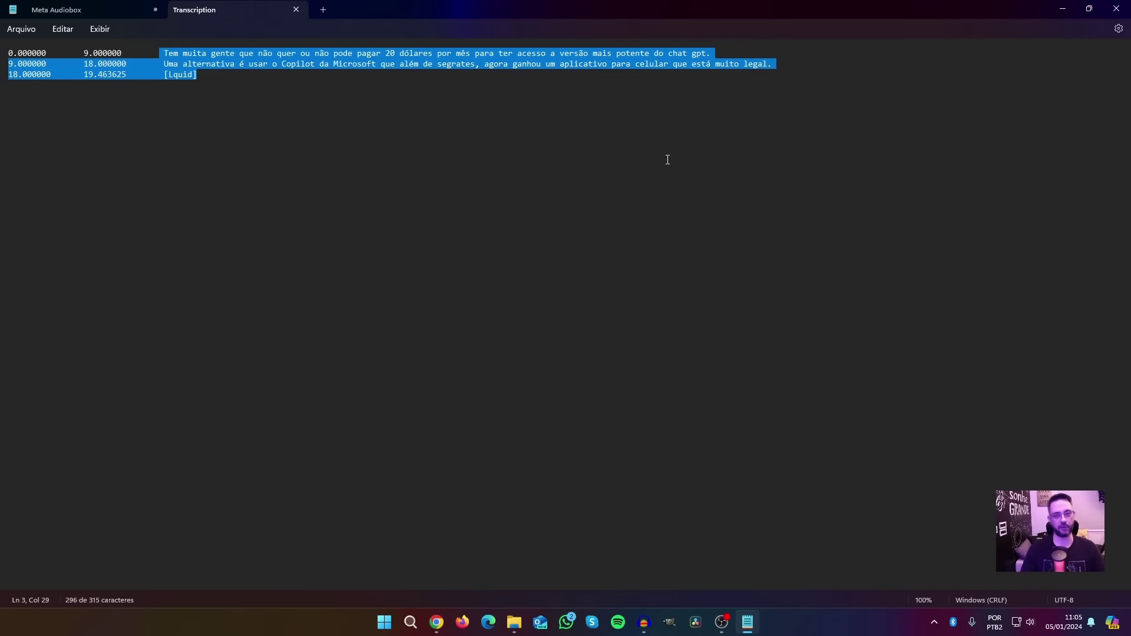
pyautogui.click(232, 136)
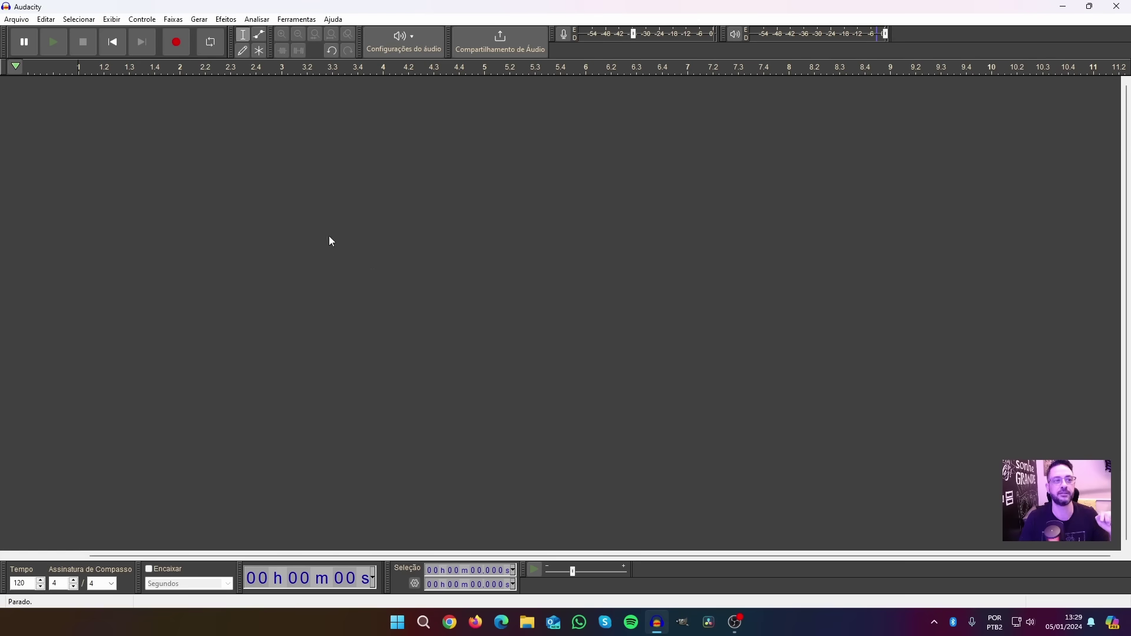
# - Start OpenVINO Music Generation in the empty project and set the kind of music to Samba
pyautogui.click(199, 19)
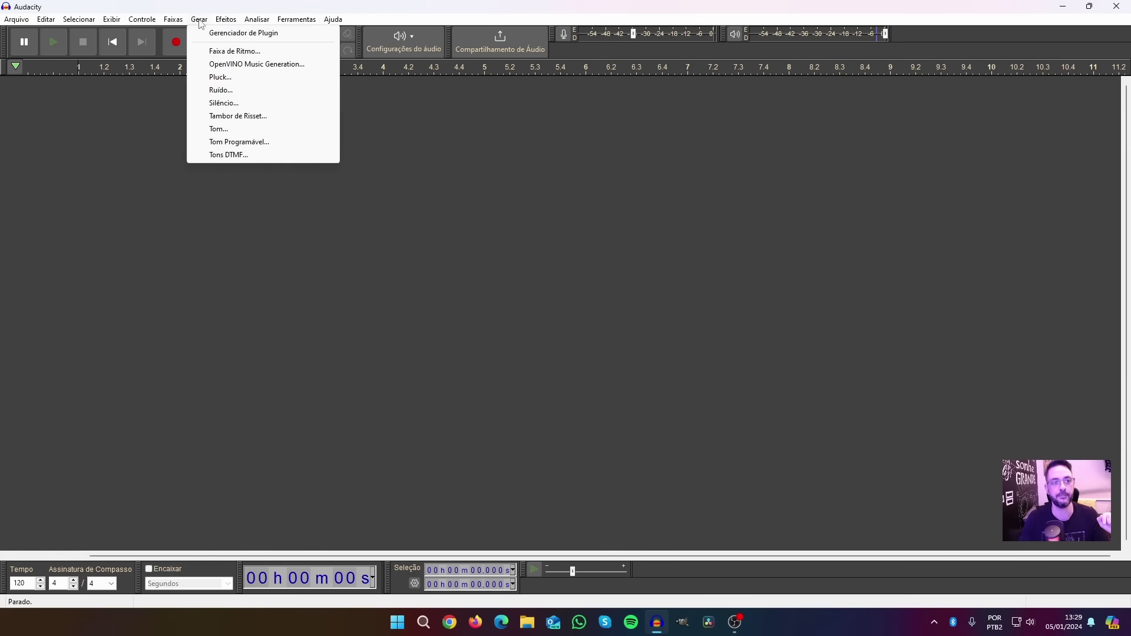
pyautogui.click(267, 67)
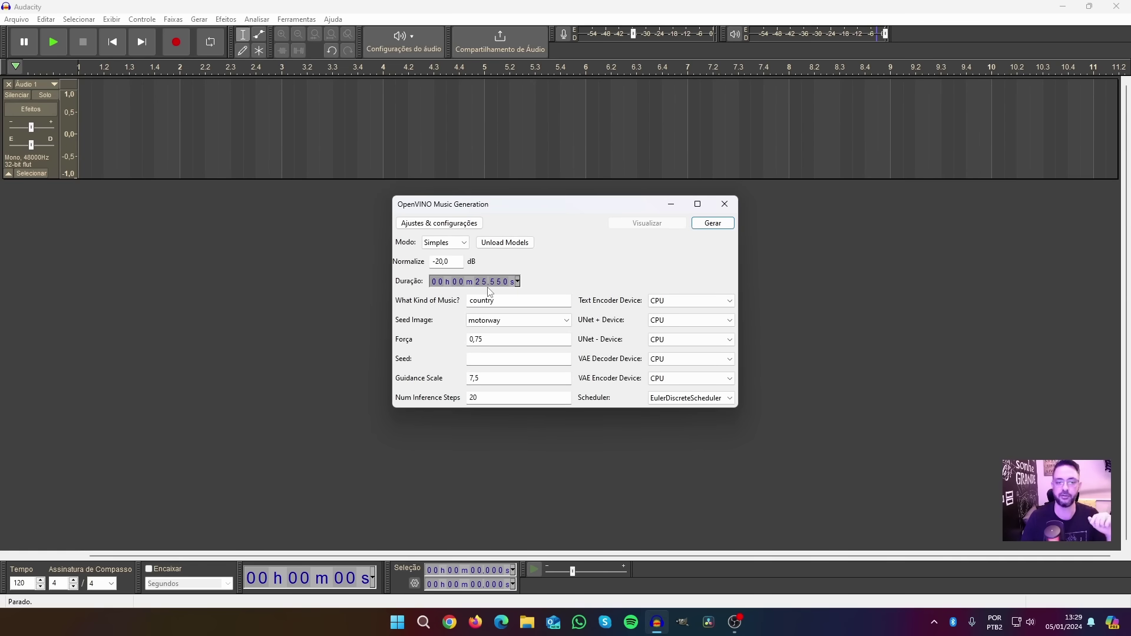
pyautogui.click(513, 300)
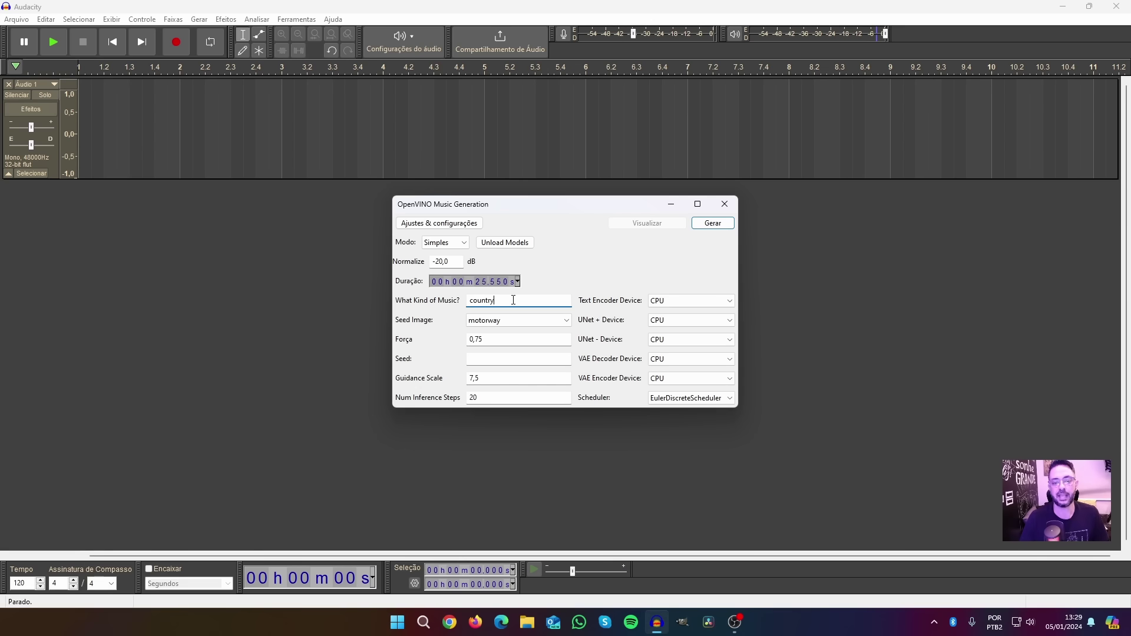
pyautogui.moveTo(500, 299); pyautogui.dragTo(459, 305)
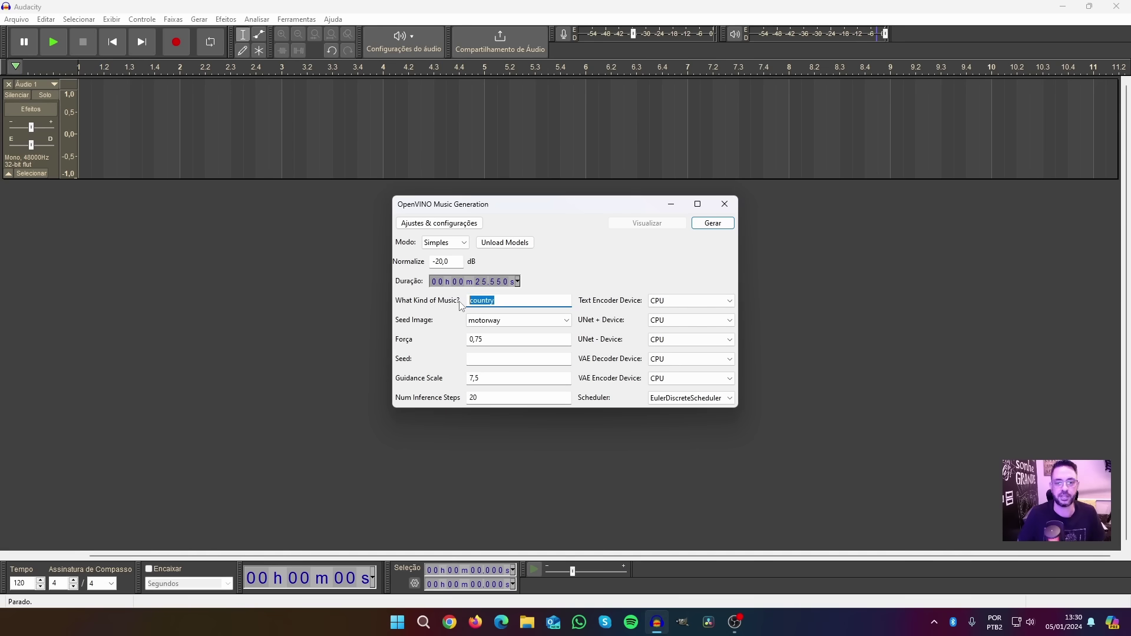
pyautogui.press('BackSpace')
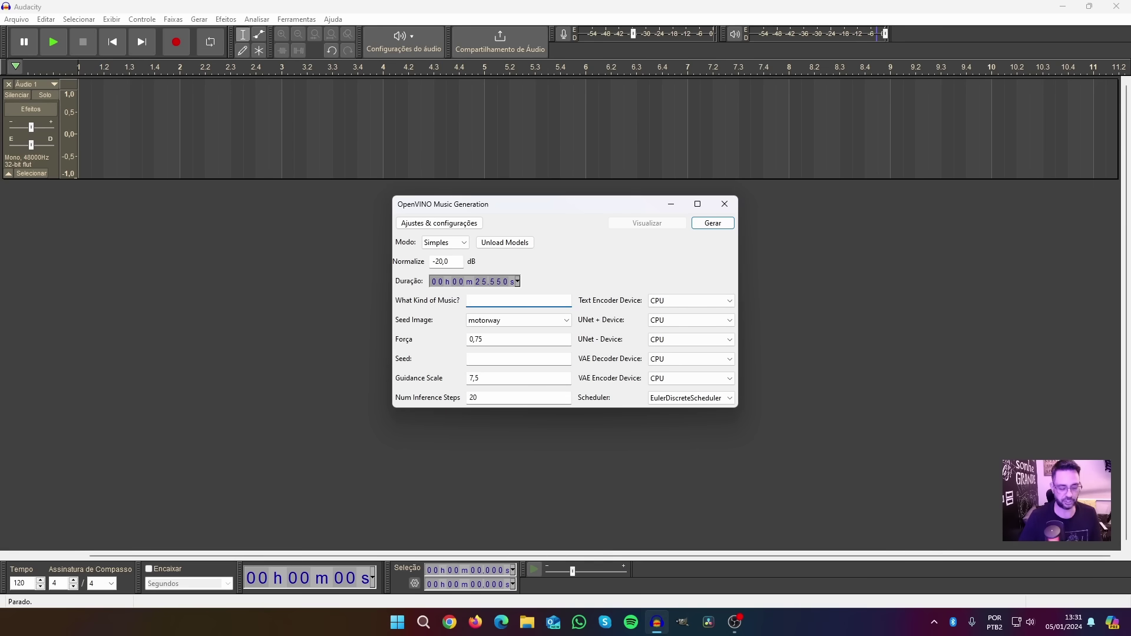
pyautogui.write('Samba')
pyautogui.press('Tab')
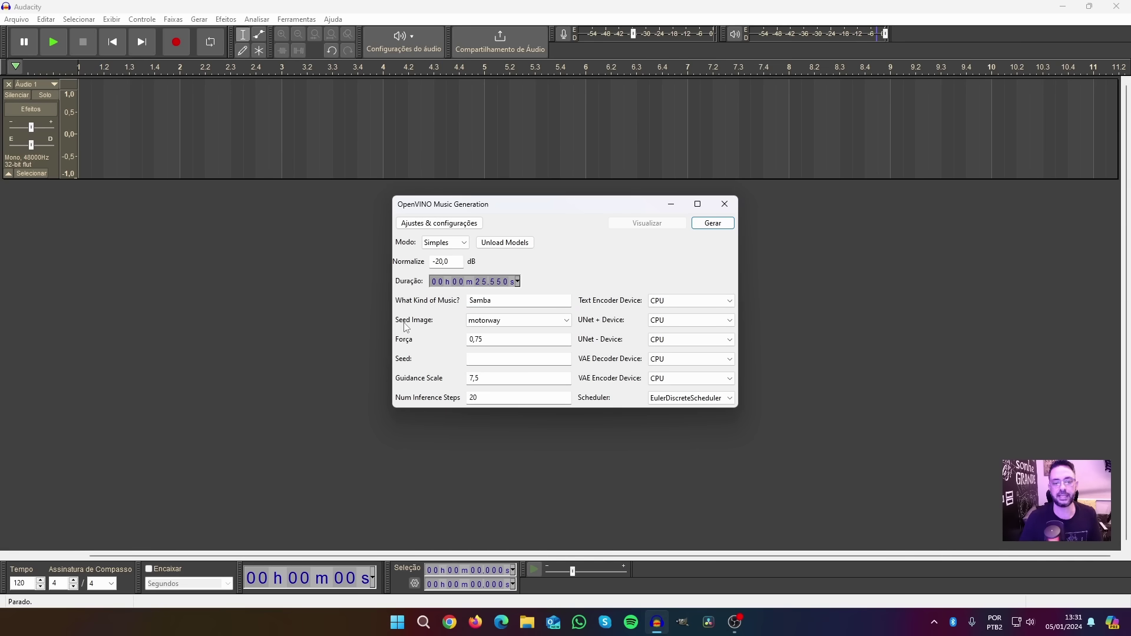
# - Keep motorway as the seed image and generate the Samba music clip with the remaining default settings
pyautogui.click(554, 322)
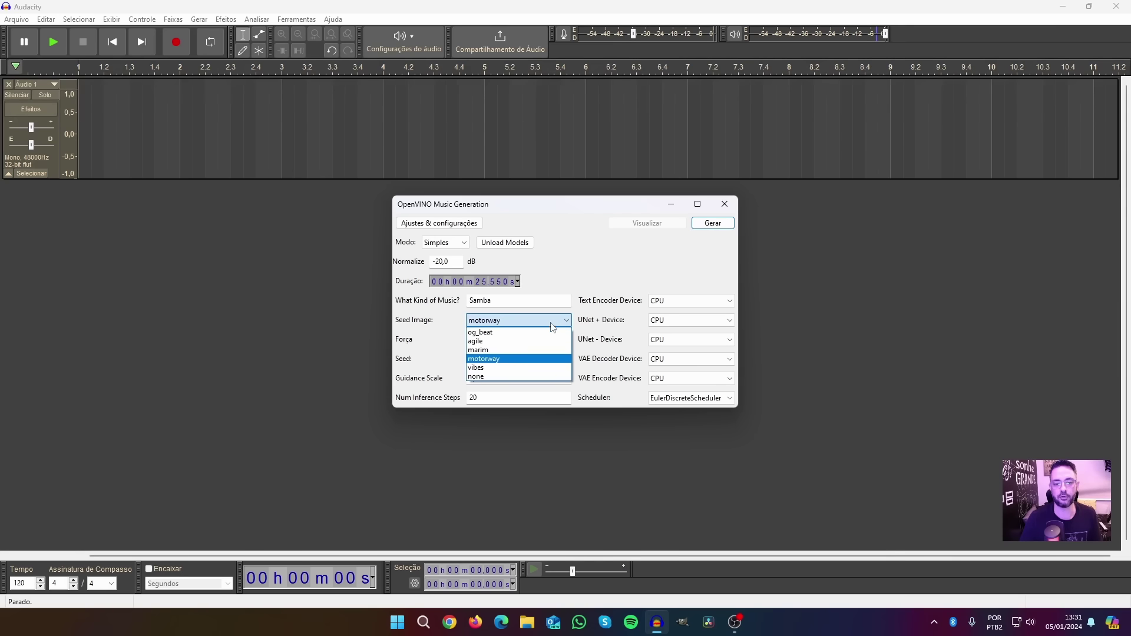
pyautogui.click(530, 364)
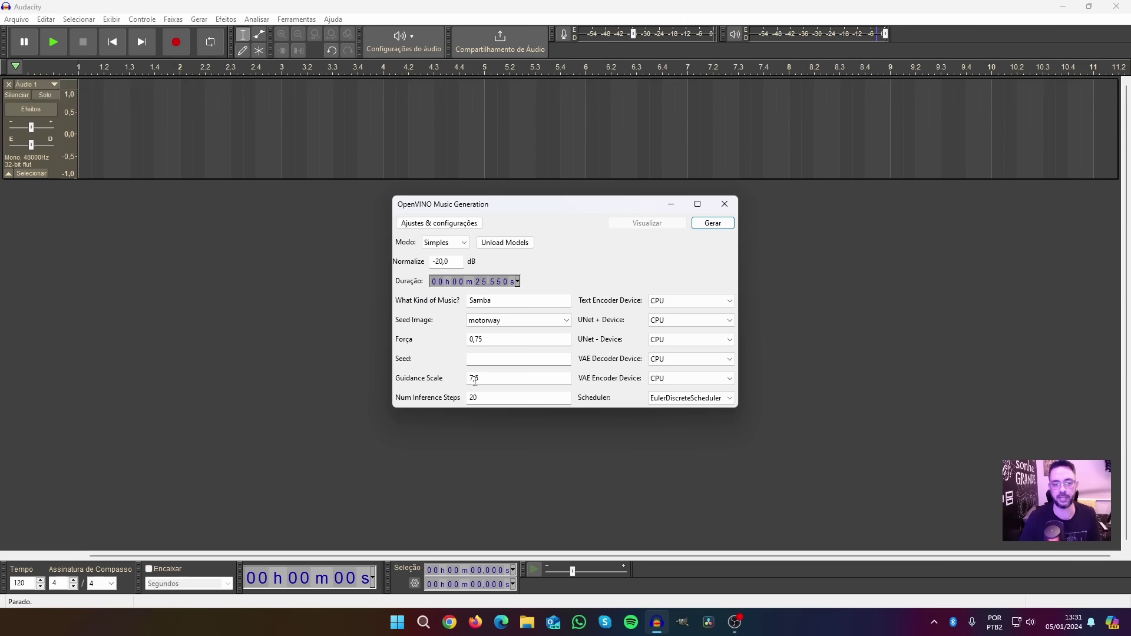
pyautogui.click(713, 224)
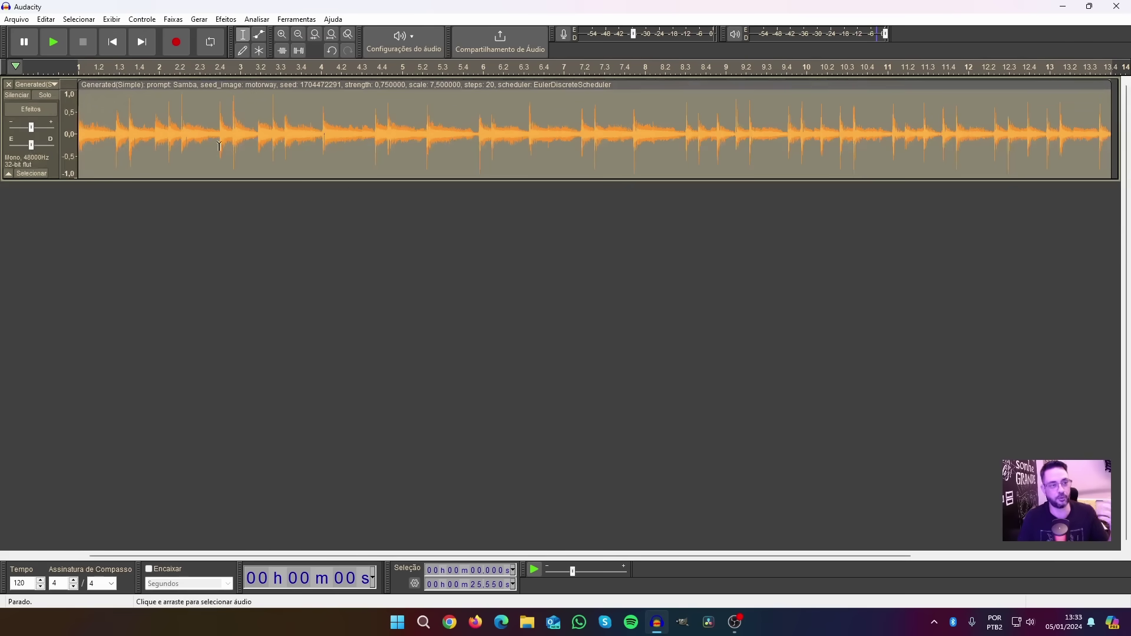
# - Play the opening seconds of the generated Samba track to listen to it, and stop the playback
pyautogui.click(53, 42)
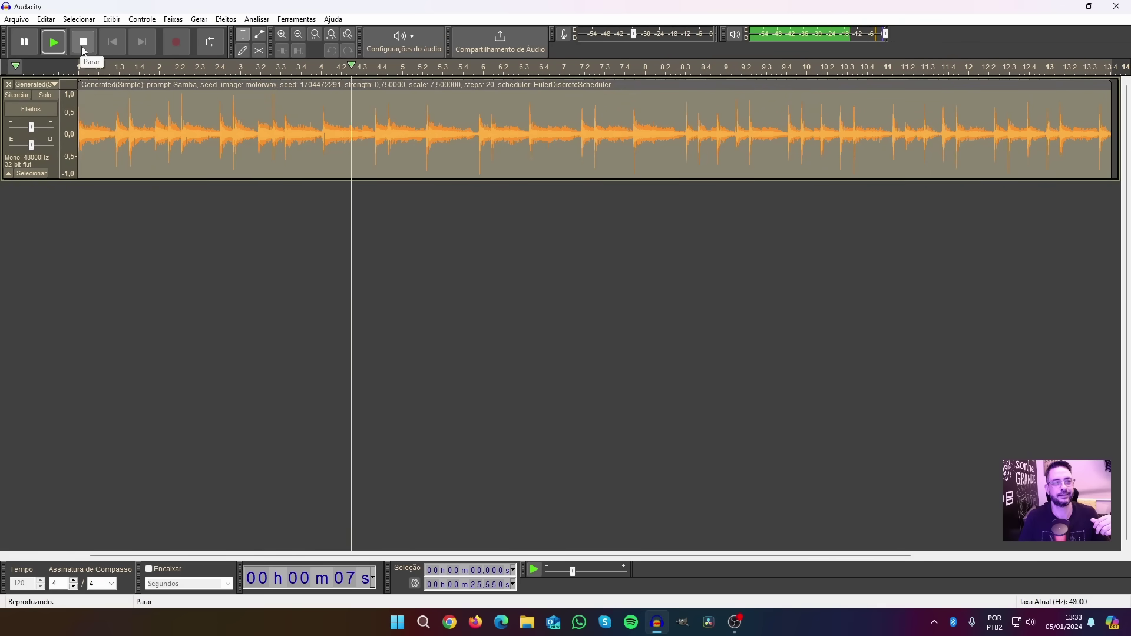
pyautogui.press('space')
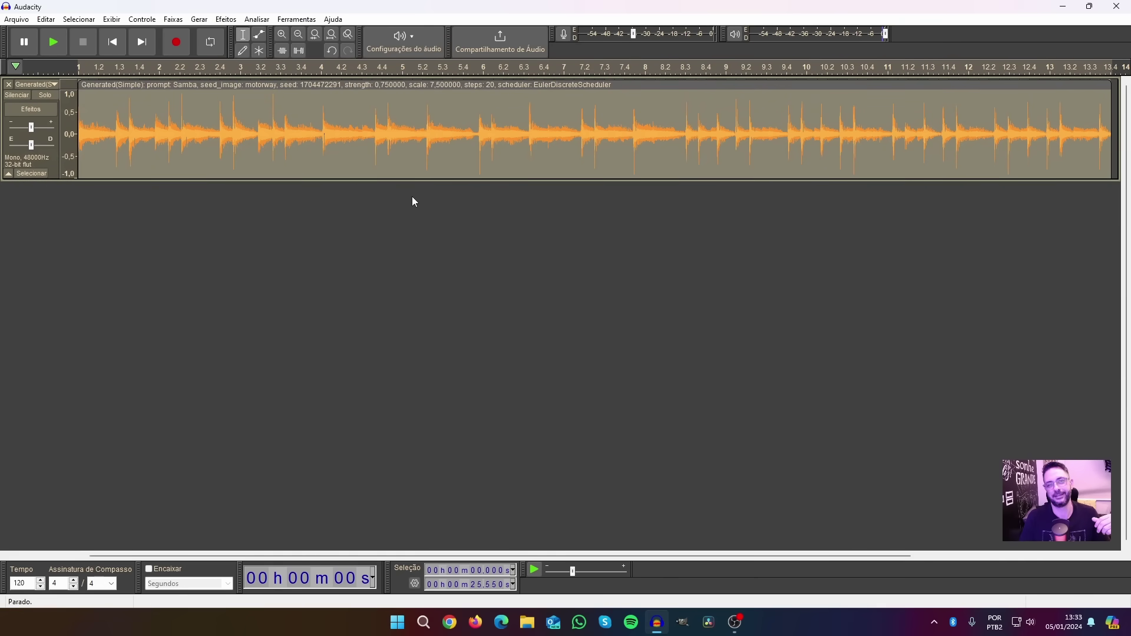